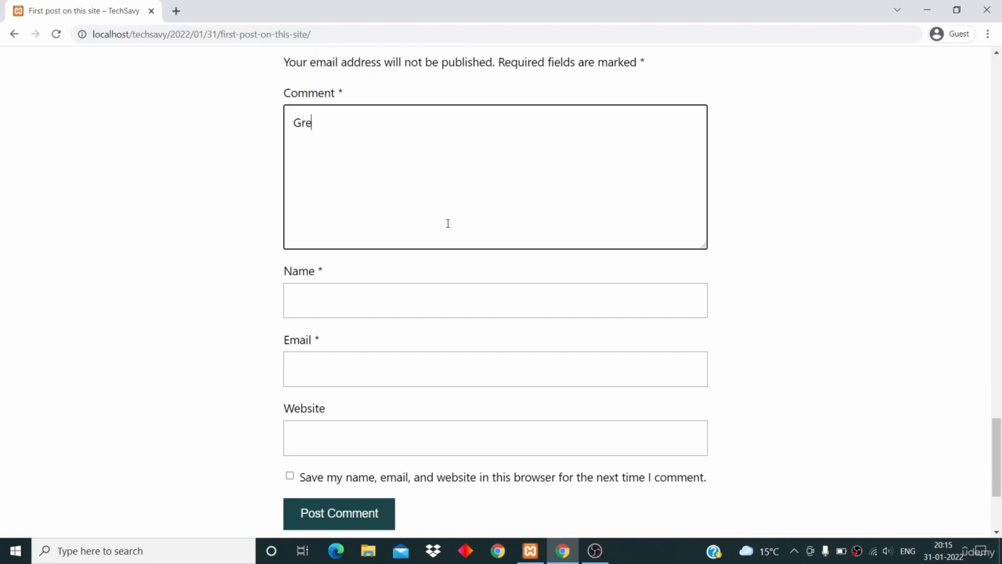
Enter the visitor's name and e-mail, fixing an e-mail typo, and submit the Great comment
left_click(353, 302)
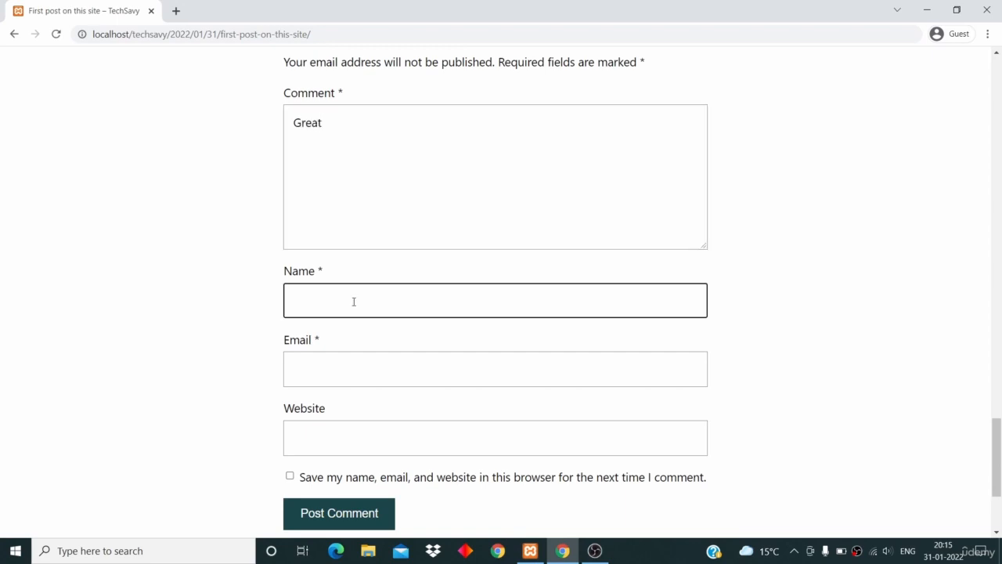
type("Tony")
left_click(328, 380)
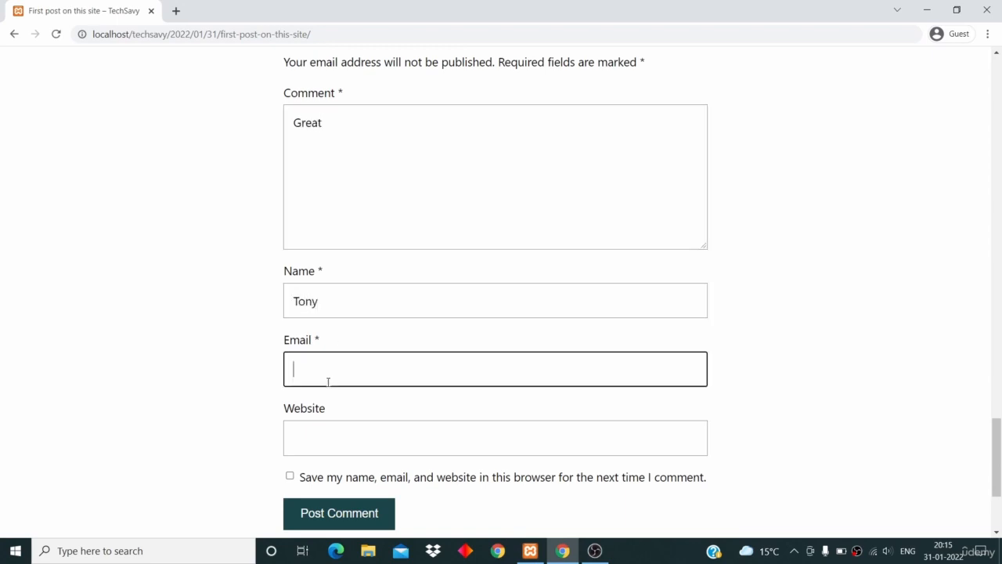
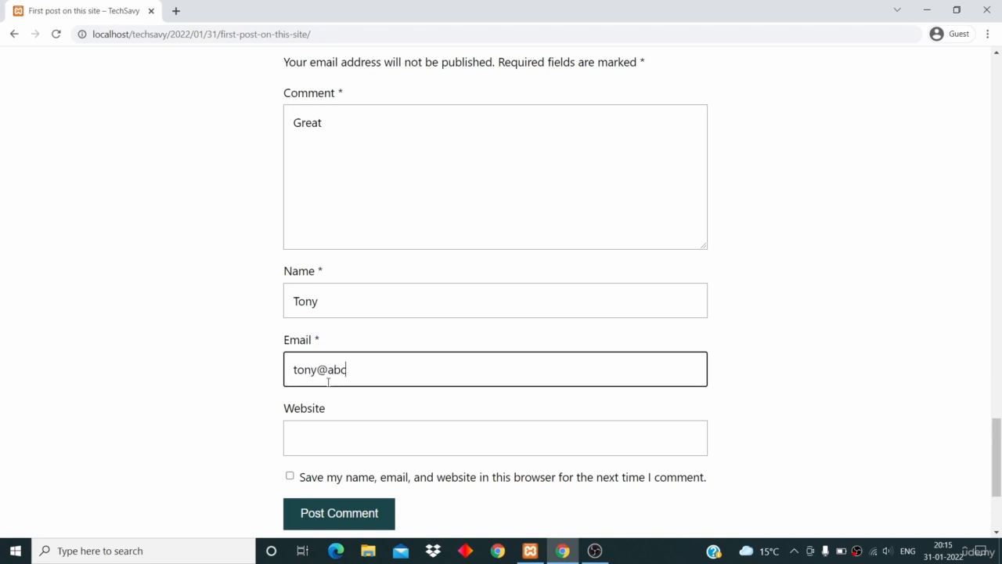
scroll(327, 380, "down", 2)
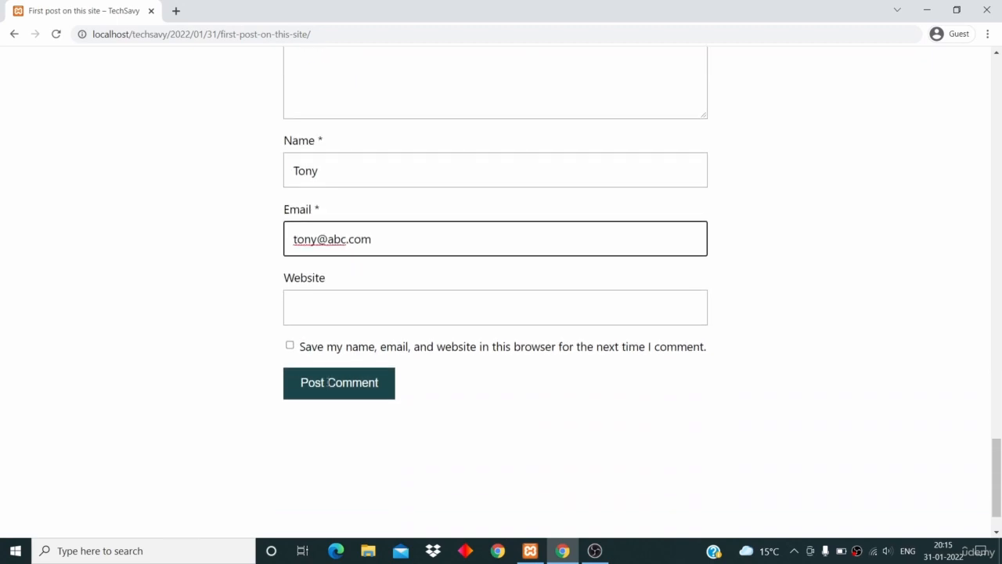
left_click(342, 378)
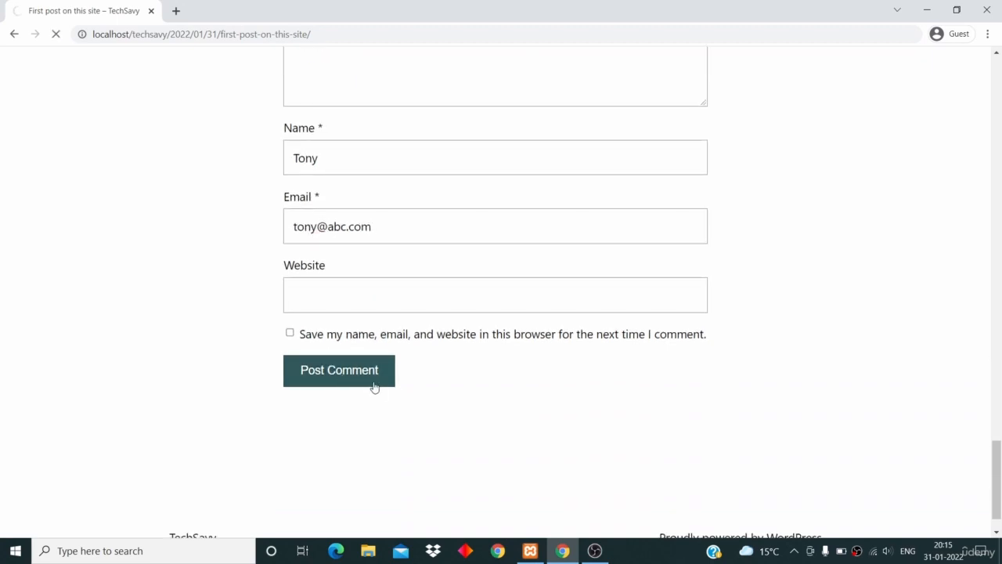
Write the Good comment, add the second visitor's name and e-mail, and submit it
left_click(366, 262)
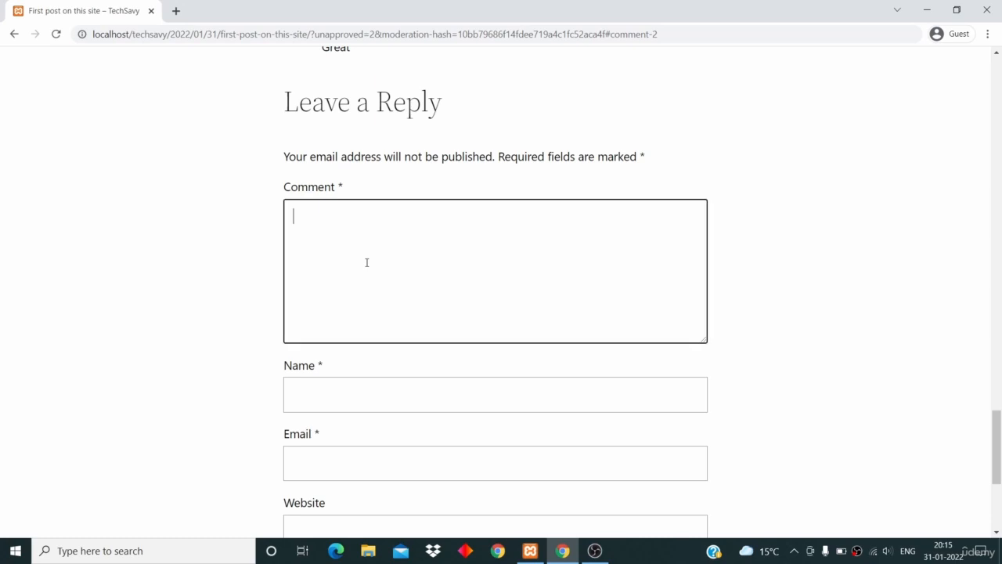
type("Godd")
type("od")
scroll(367, 262, "down", 1)
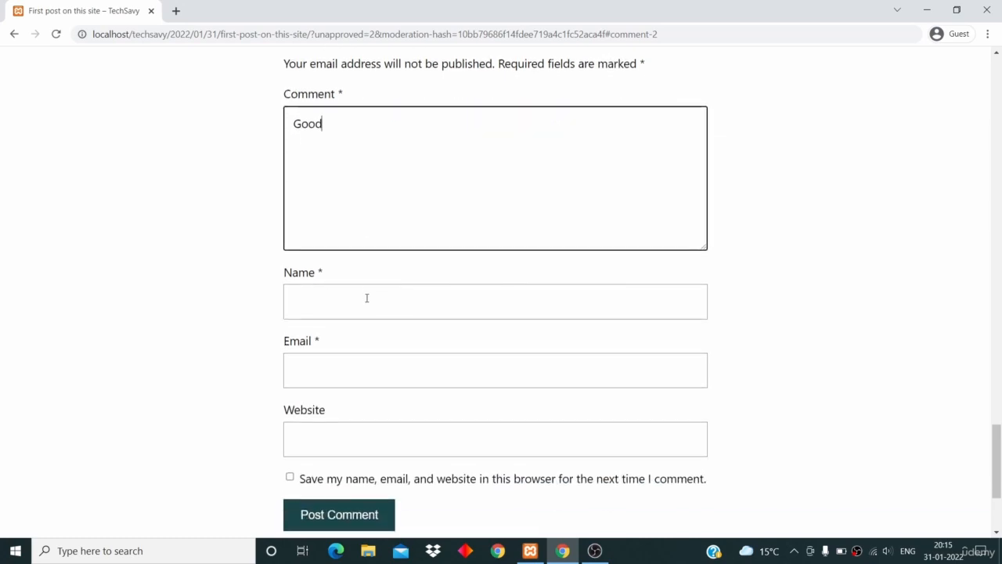
left_click(366, 300)
type("Jon")
scroll(367, 298, "down", 1)
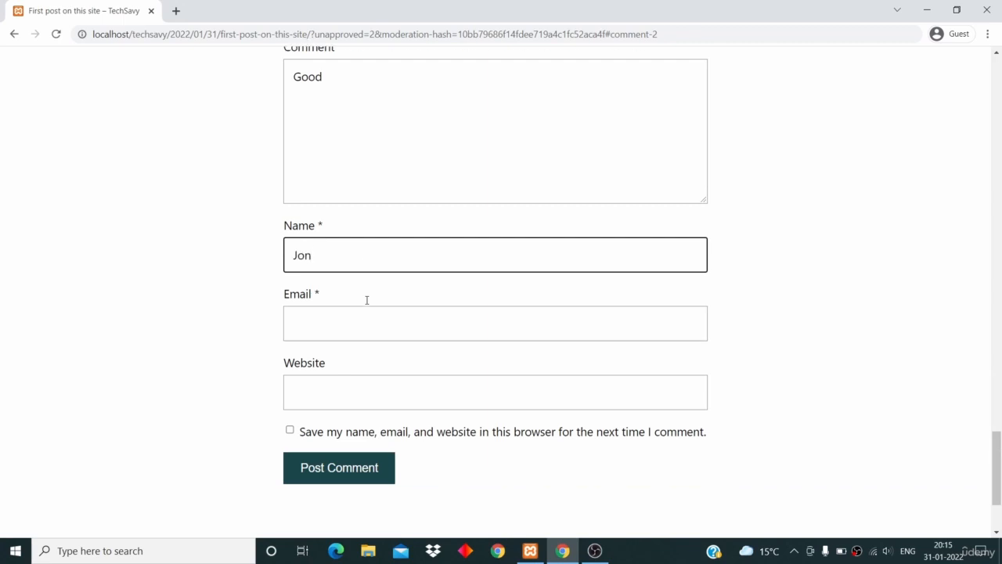
left_click(366, 302)
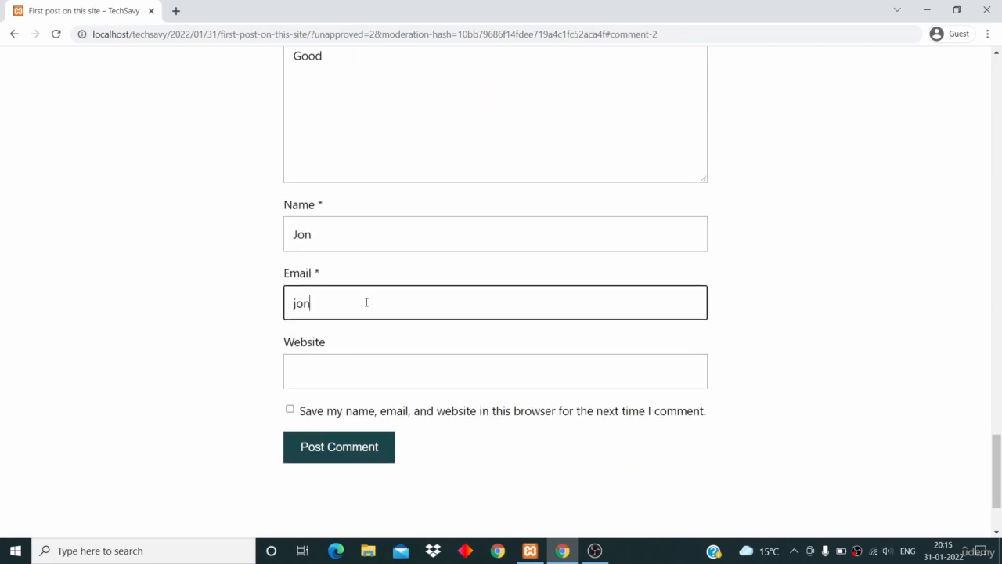
scroll(365, 302, "down", 1)
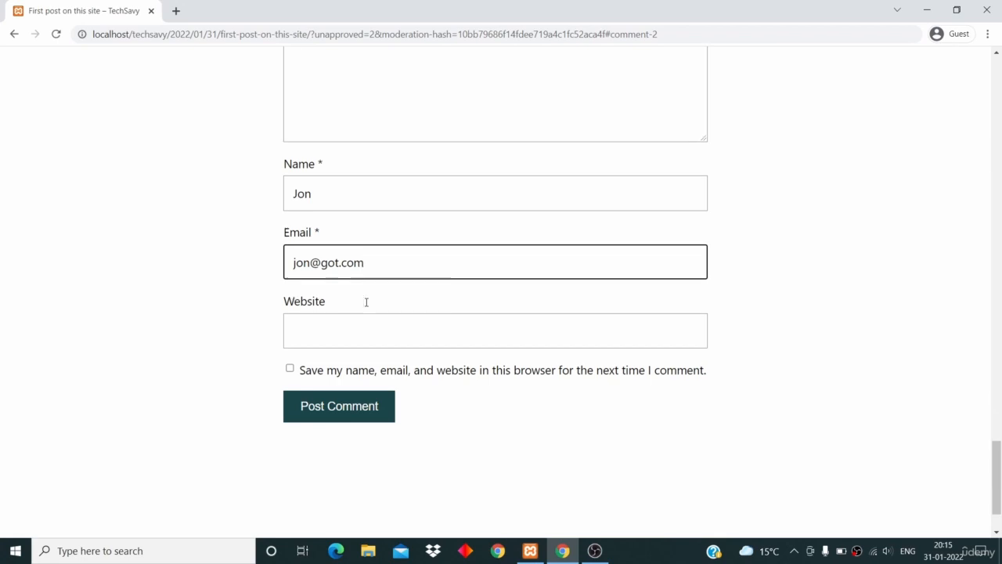
left_click(349, 388)
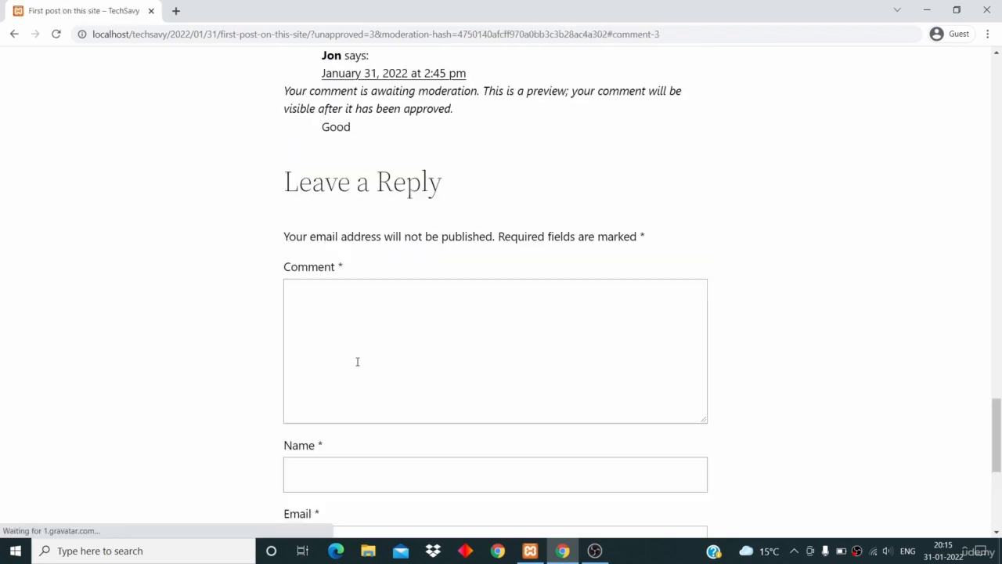
Write the Worst comment, add the third visitor's name and e-mail, and submit it
left_click(353, 362)
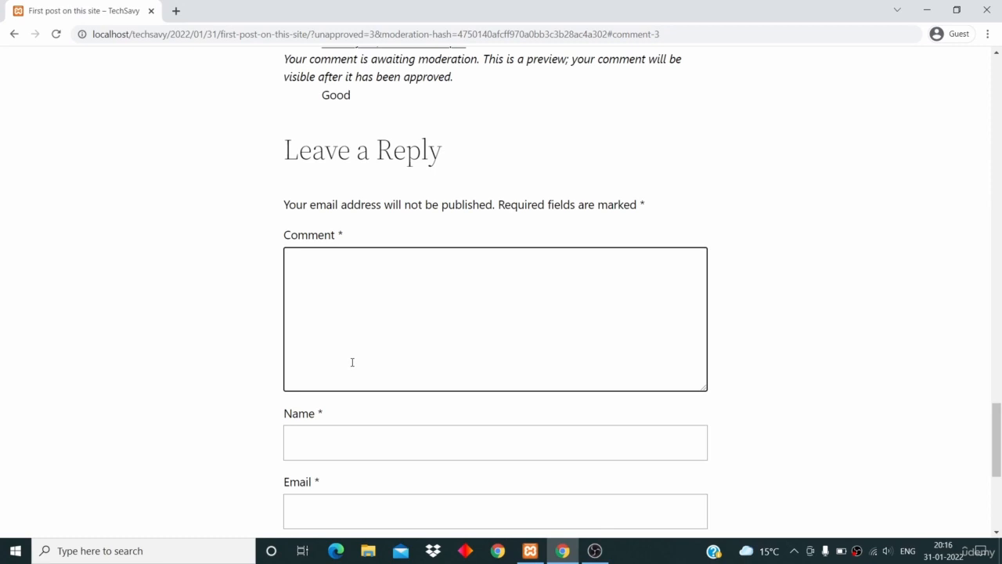
type("Worst")
scroll(353, 362, "down", 1)
left_click(352, 362)
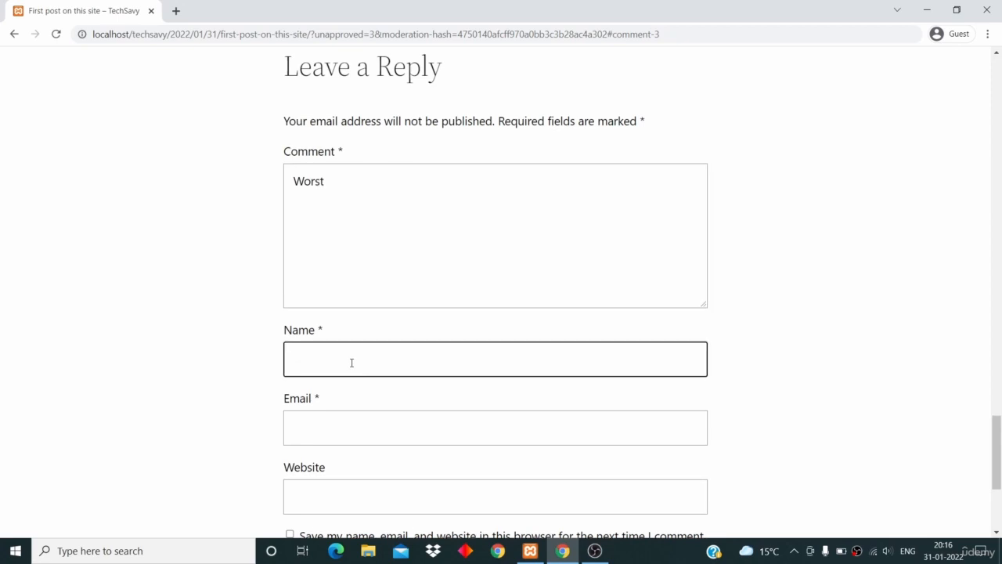
type("Dan")
scroll(351, 362, "down", 1)
left_click(350, 381)
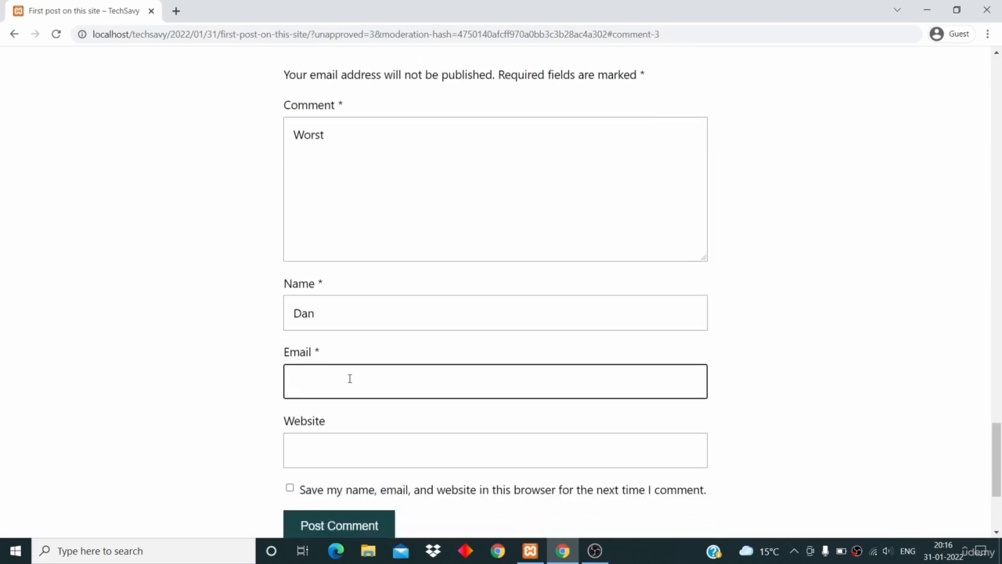
scroll(349, 380, "down", 3)
left_click(350, 385)
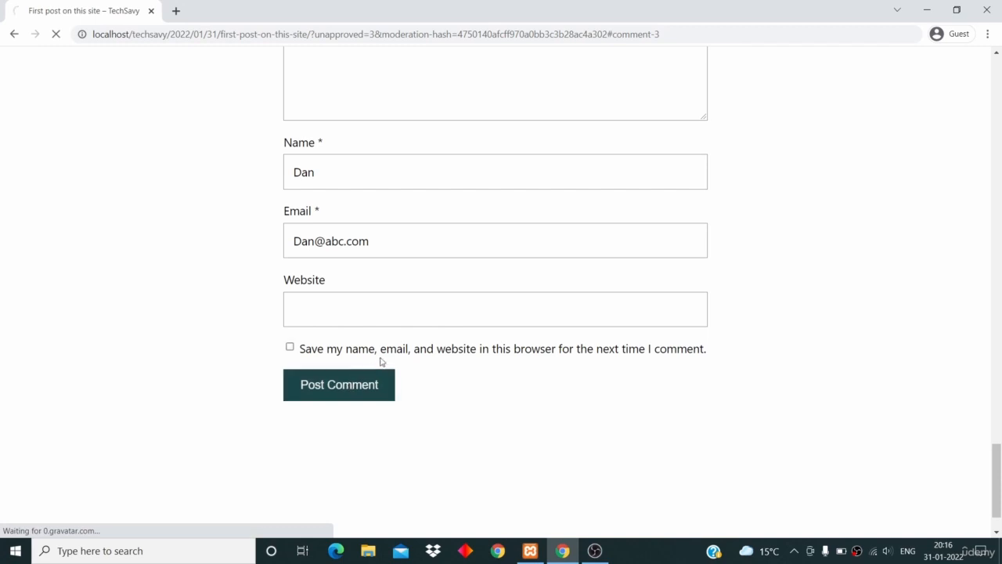
scroll(394, 342, "up", 4)
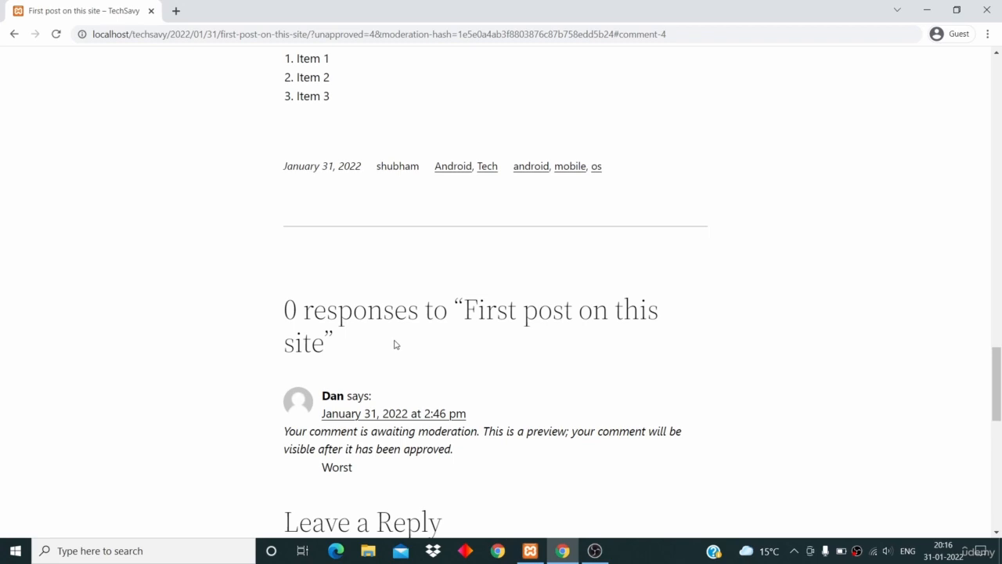
scroll(395, 345, "down", 3)
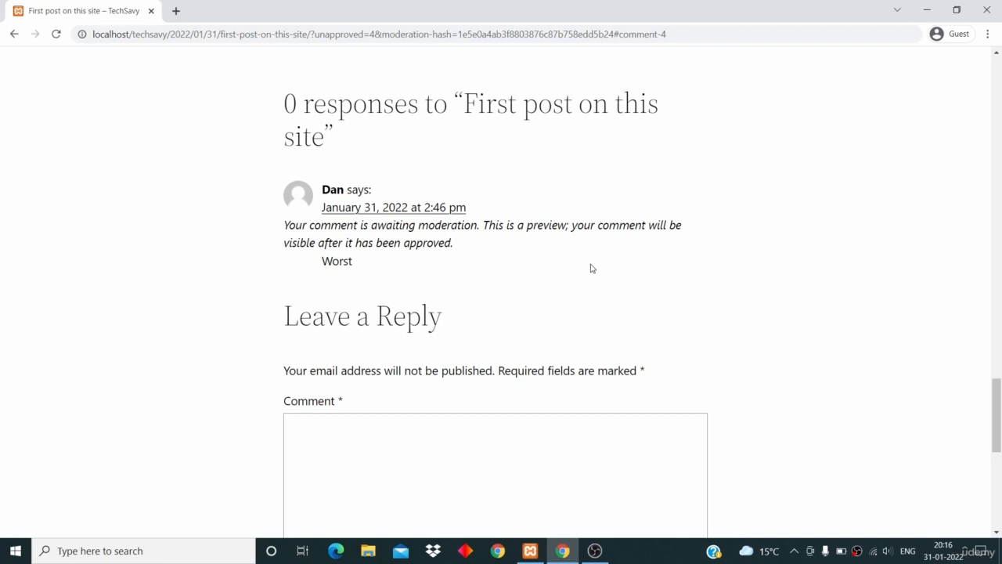
scroll(592, 269, "down", 1)
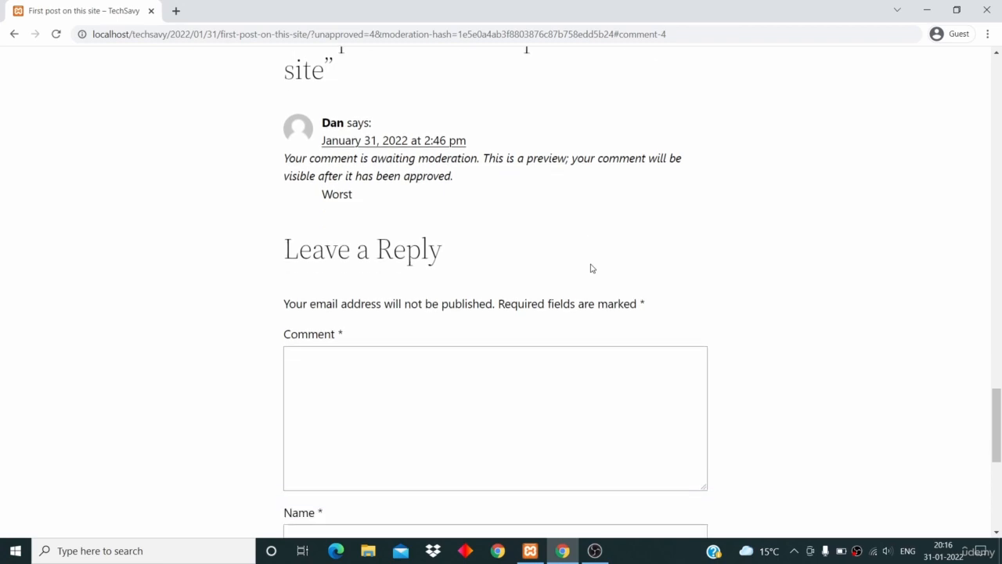
scroll(592, 269, "down", 1)
left_click(484, 293)
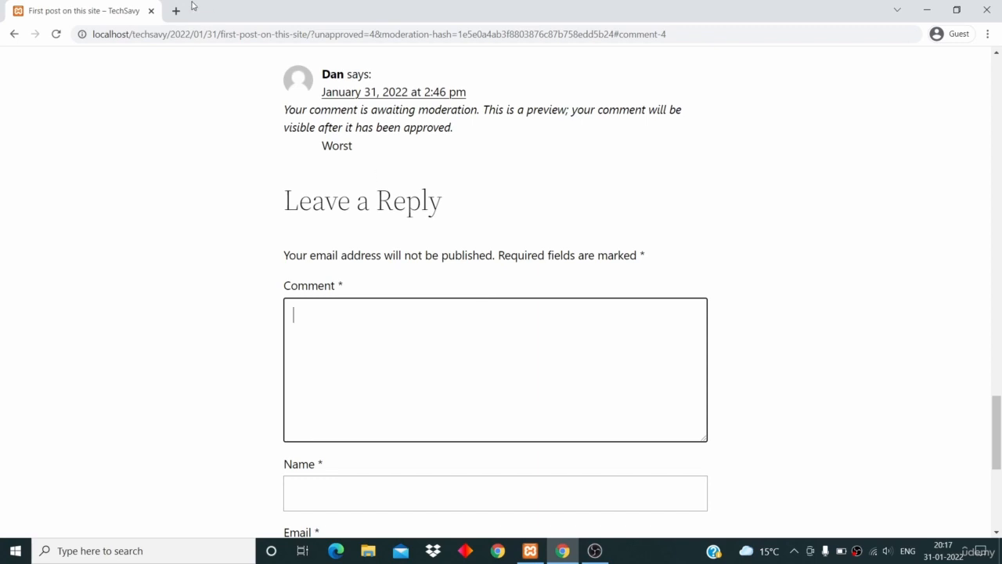
left_click_drag(166, 34, 672, 64)
Load /wp-admin and log in with the admin username and password
type("/techsavy/")
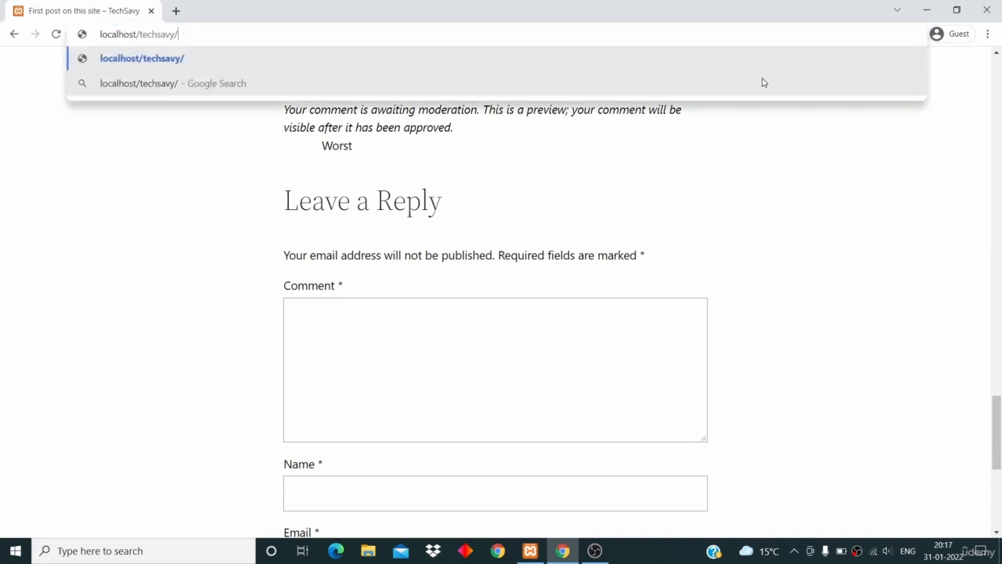
type("wp")
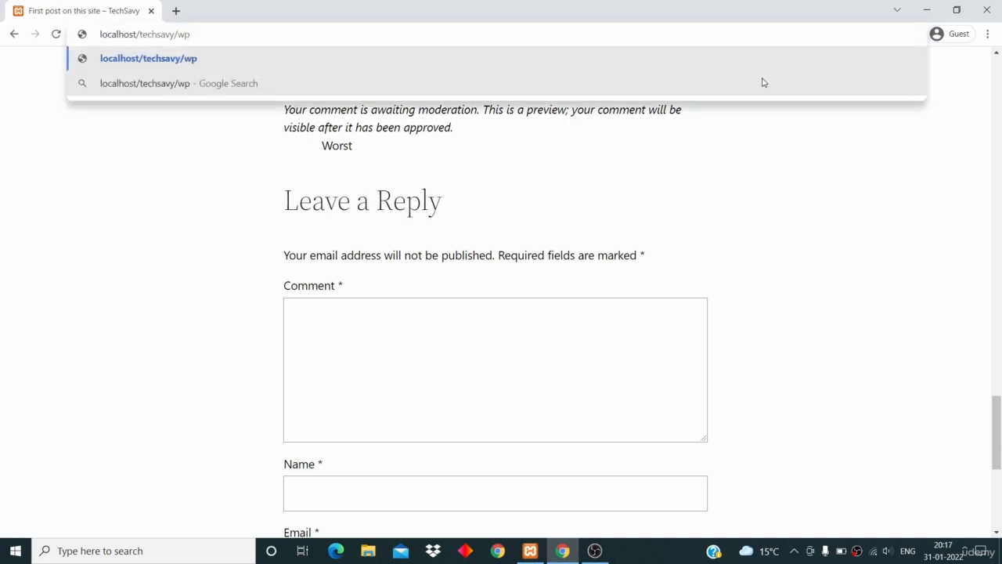
type("-admin")
key("Return")
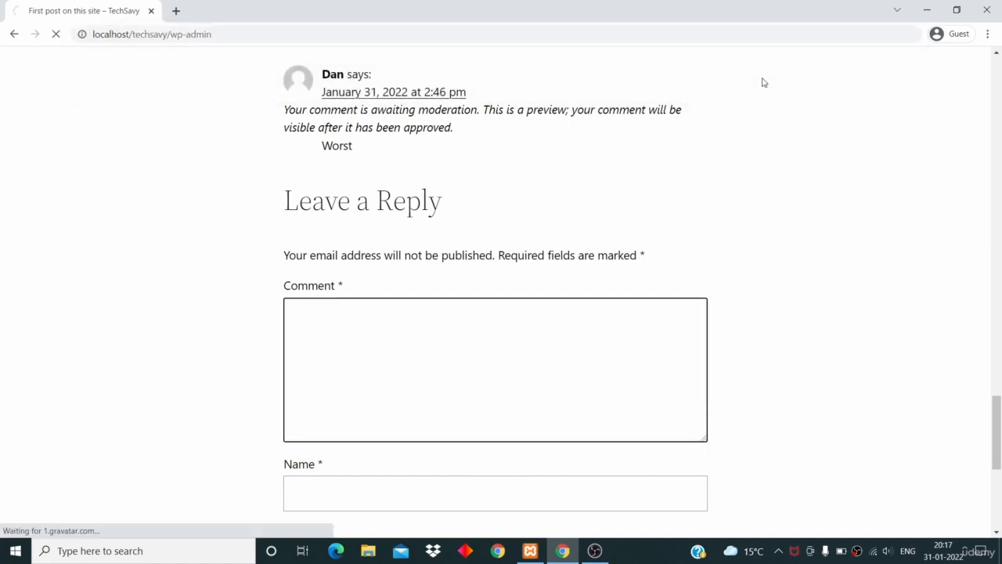
type("sh")
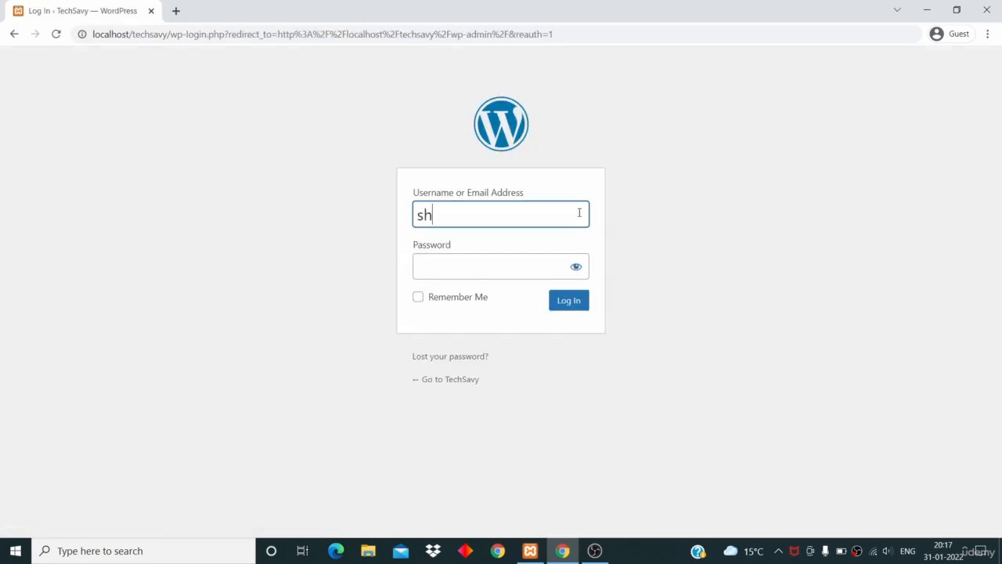
type("ubham")
key("Tab")
type("***")
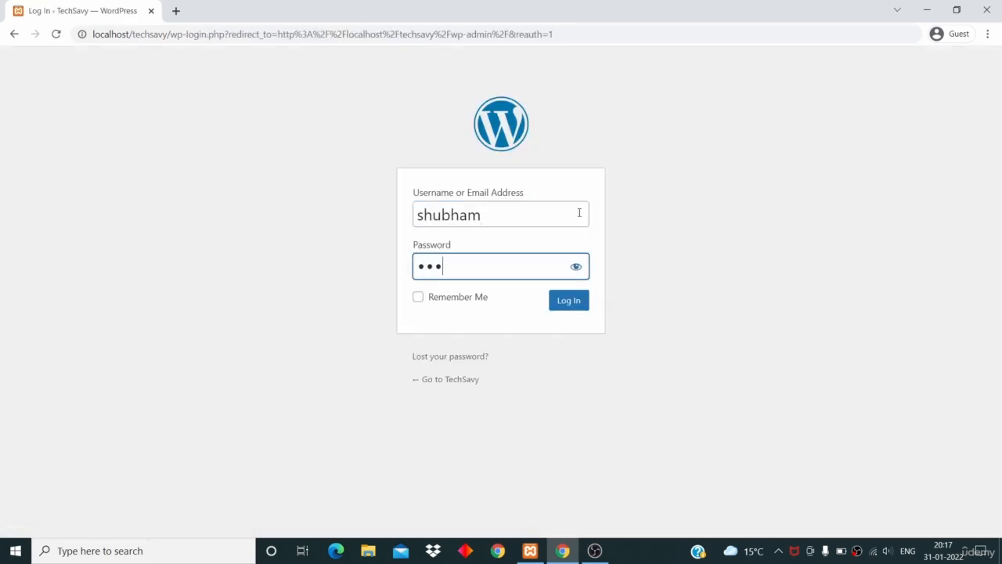
type("*****")
left_click(568, 310)
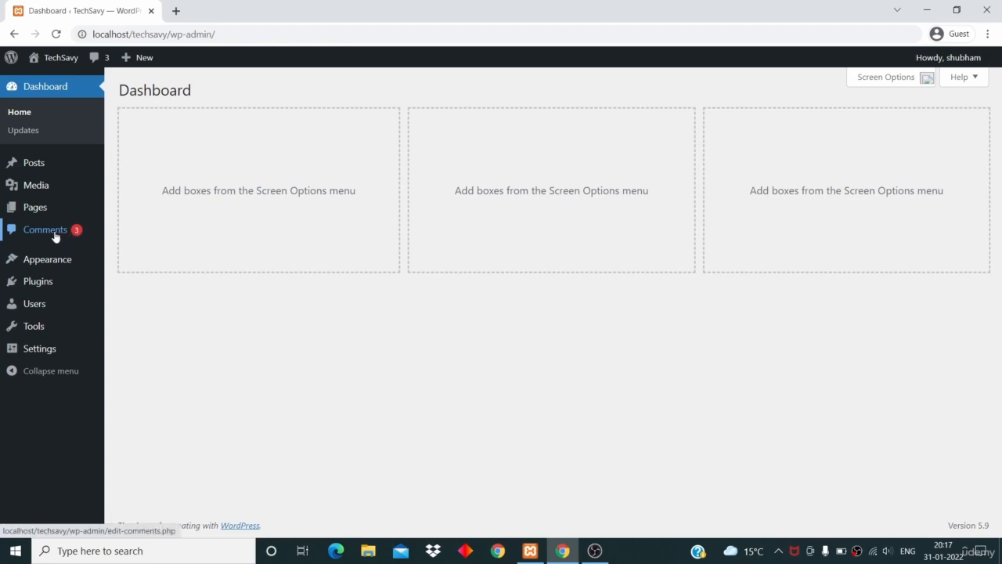
Open the Comments list and approve the pending Worst, Good and Great comments
left_click(55, 235)
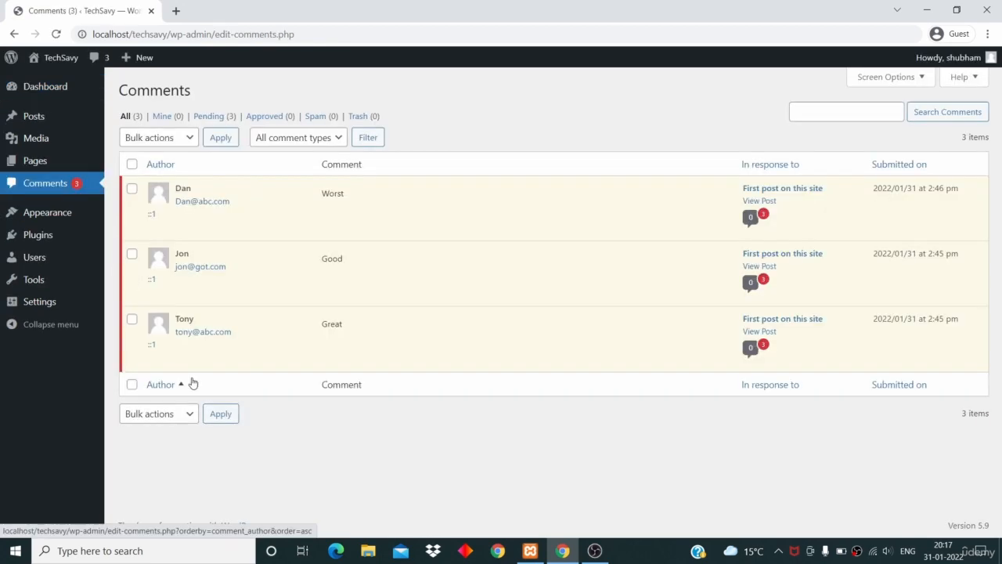
mouse_move(289, 284)
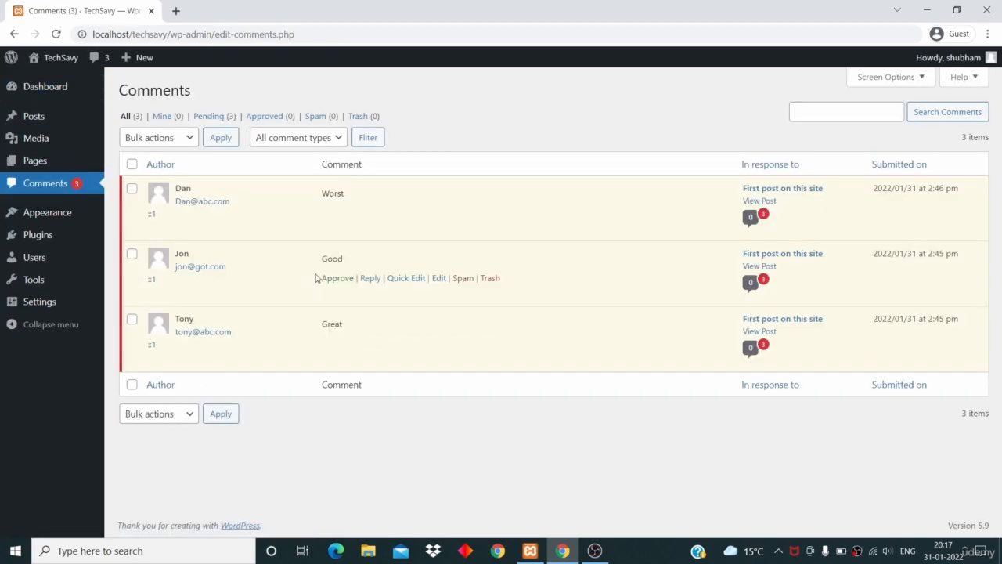
left_click(335, 214)
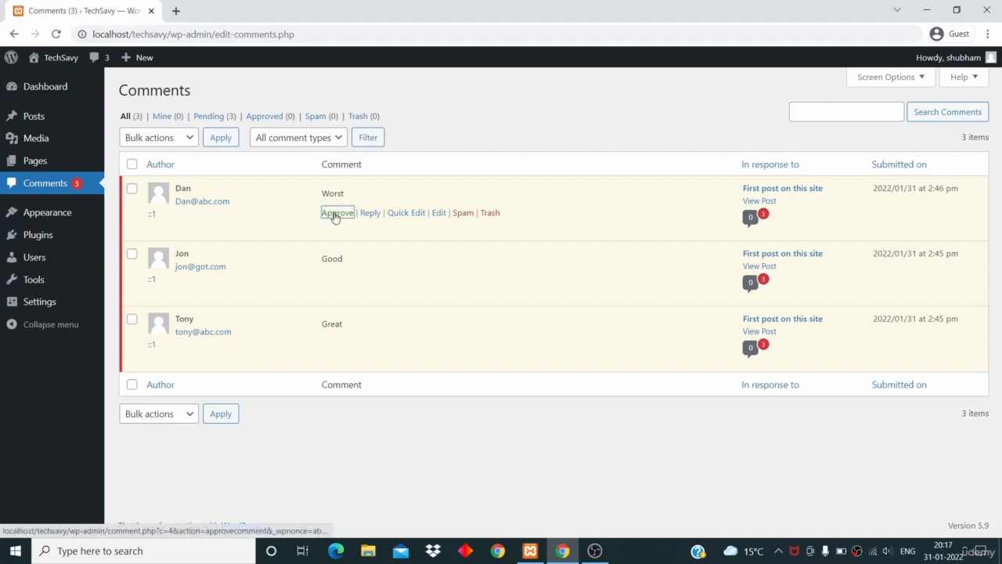
left_click(337, 279)
mouse_move(332, 319)
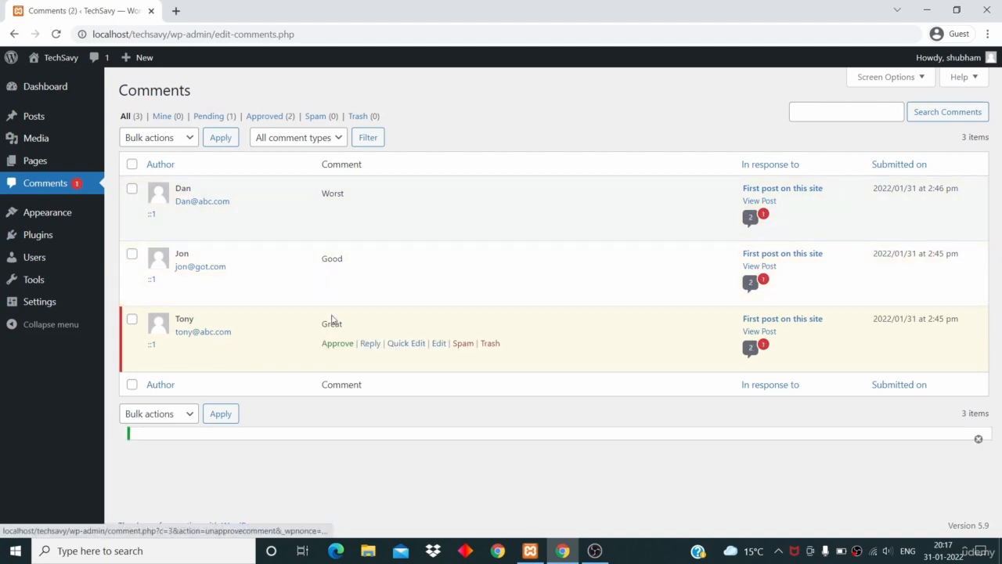
left_click(335, 343)
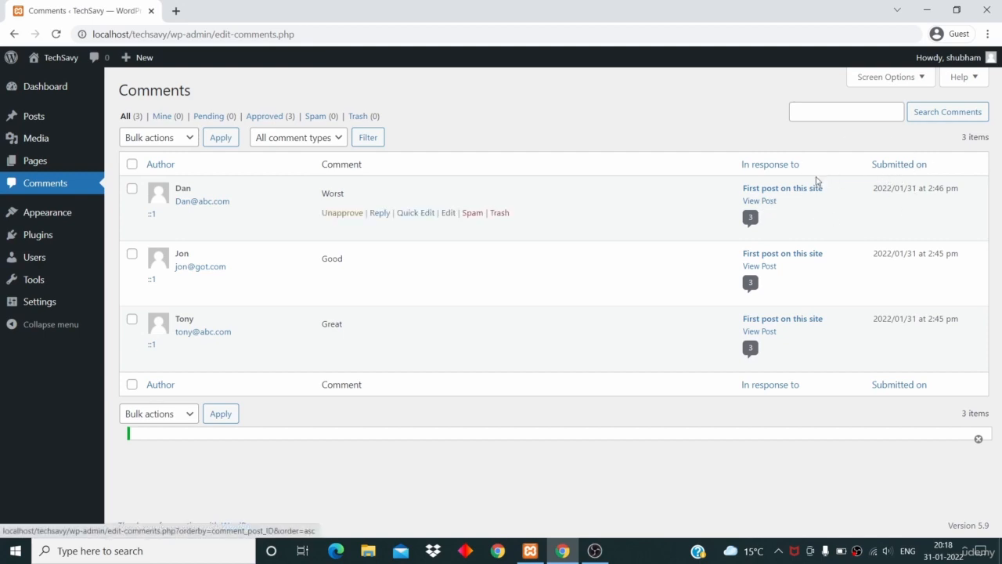
View the first post in a new tab, check its three comments, and return to Comments admin
middle_click(760, 201)
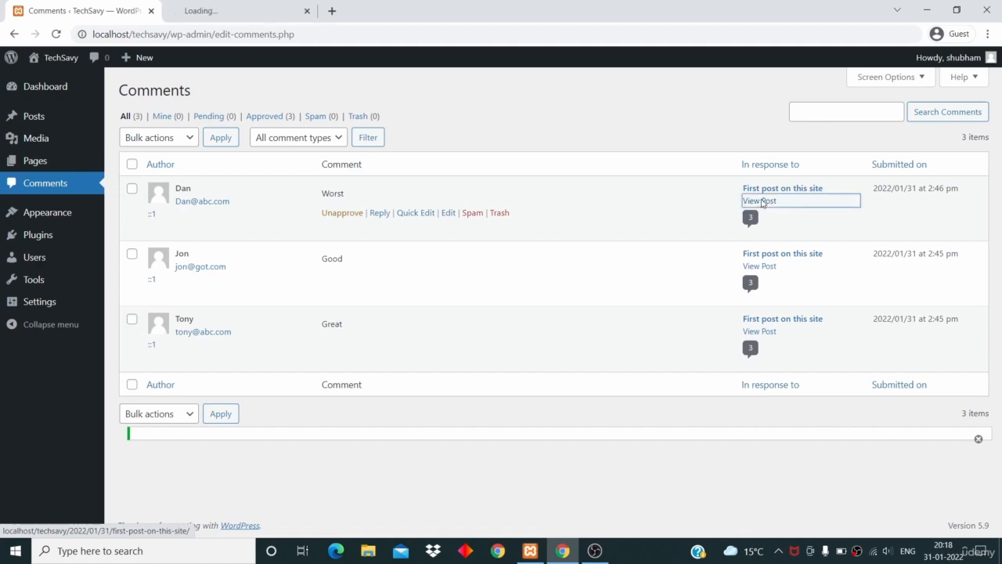
left_click(235, 10)
scroll(322, 352, "down", 20)
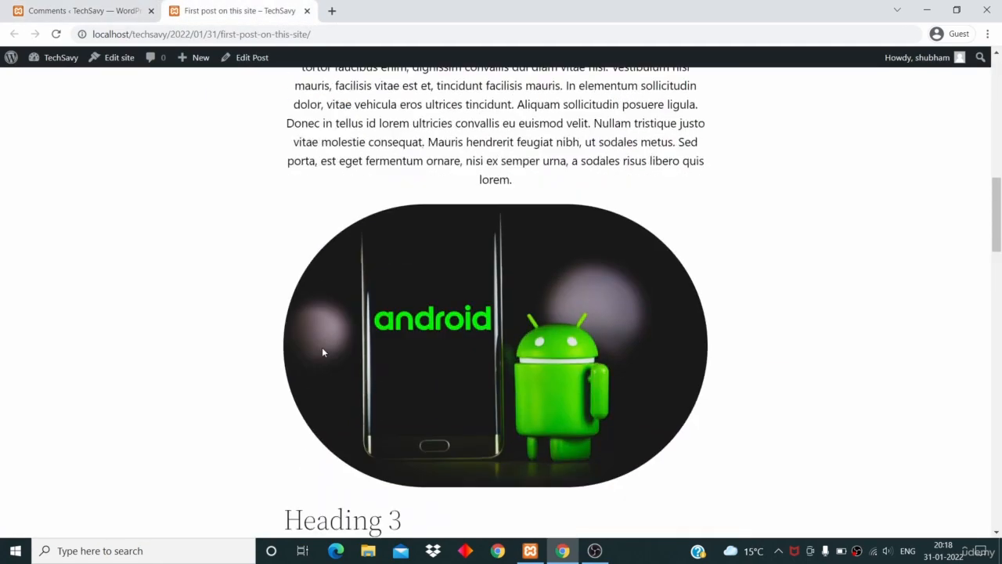
scroll(322, 352, "up", 2)
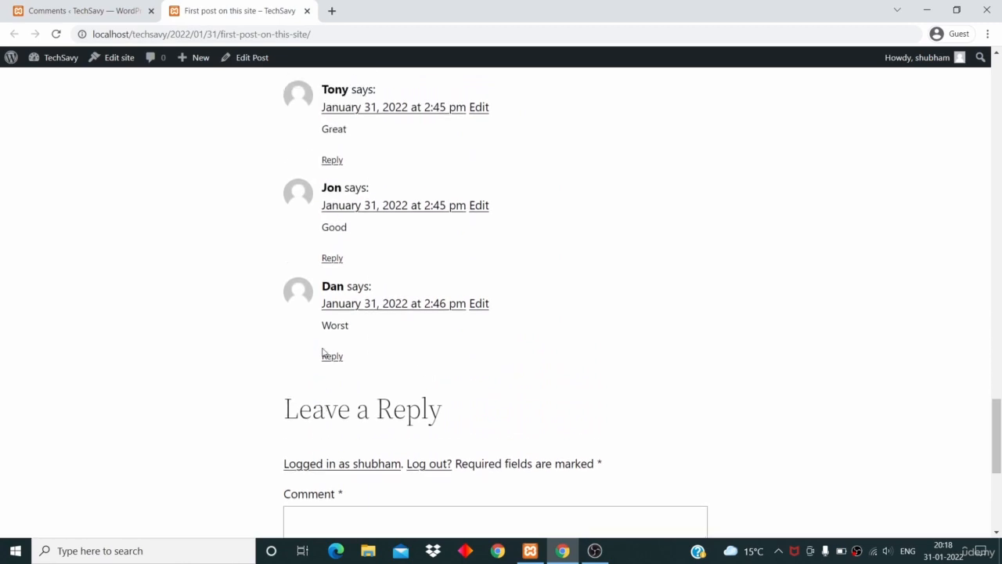
left_click(62, 12)
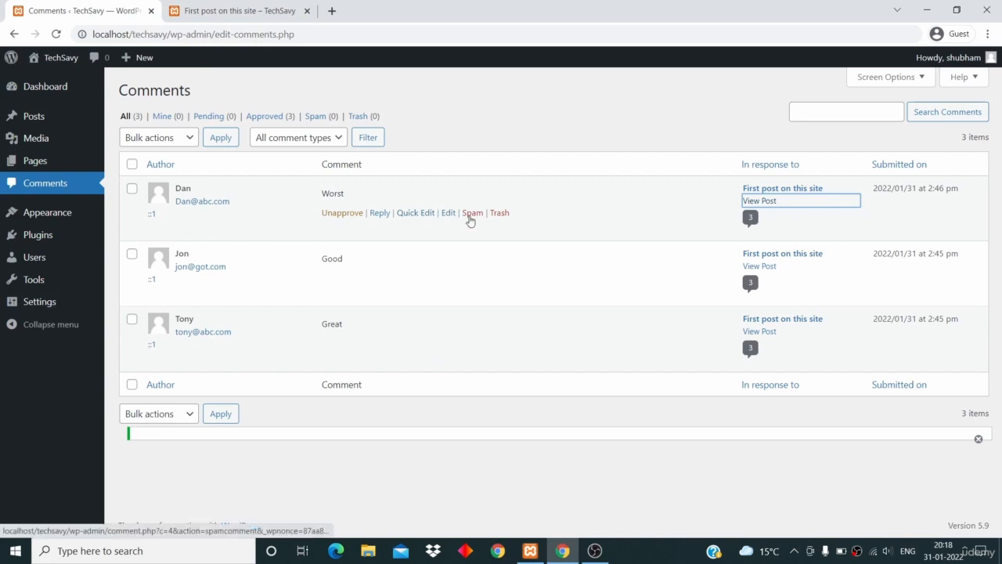
Mark Worst as spam, restore it from the Spam list, then filter to Approved comments
left_click(471, 217)
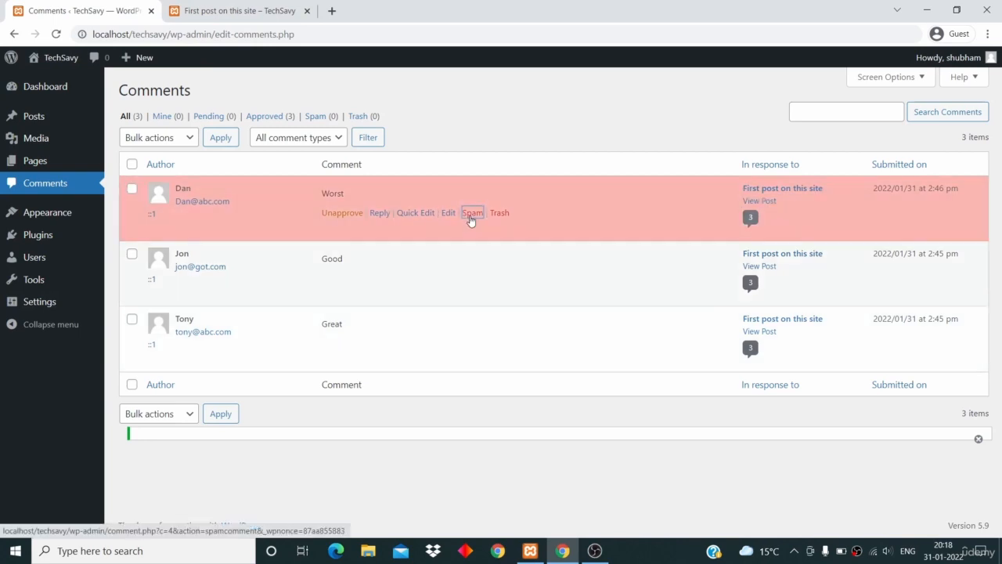
left_click(322, 118)
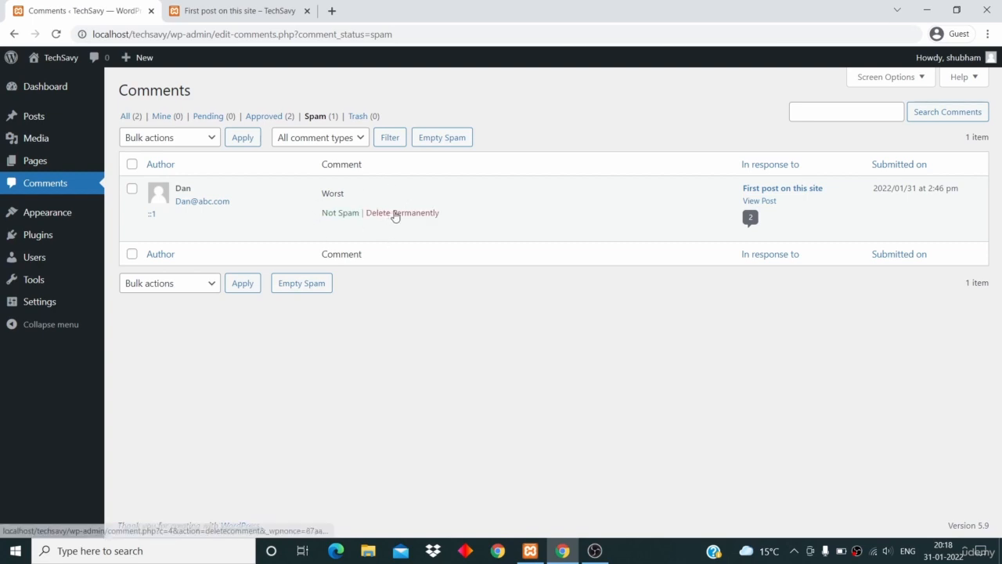
left_click(340, 213)
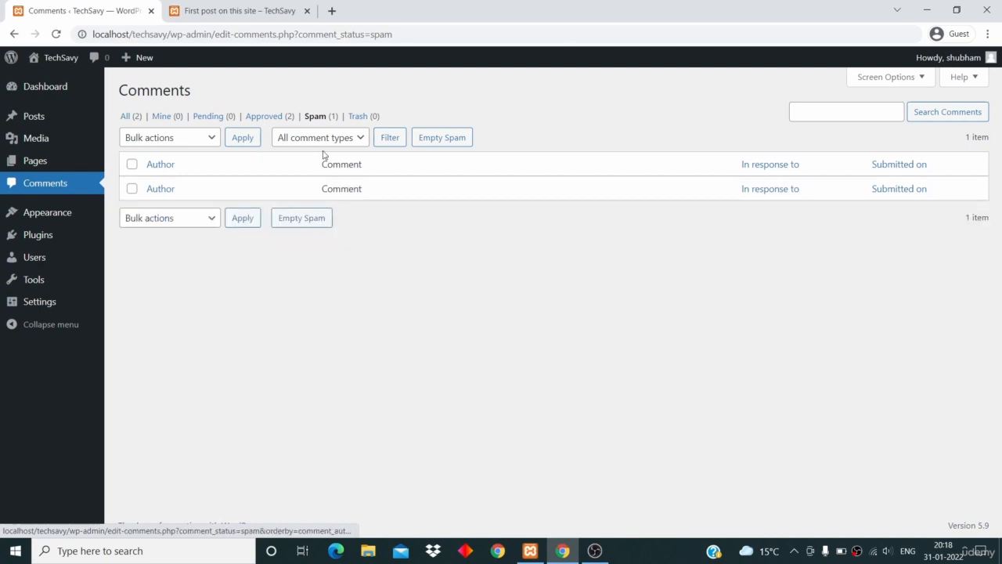
left_click(271, 122)
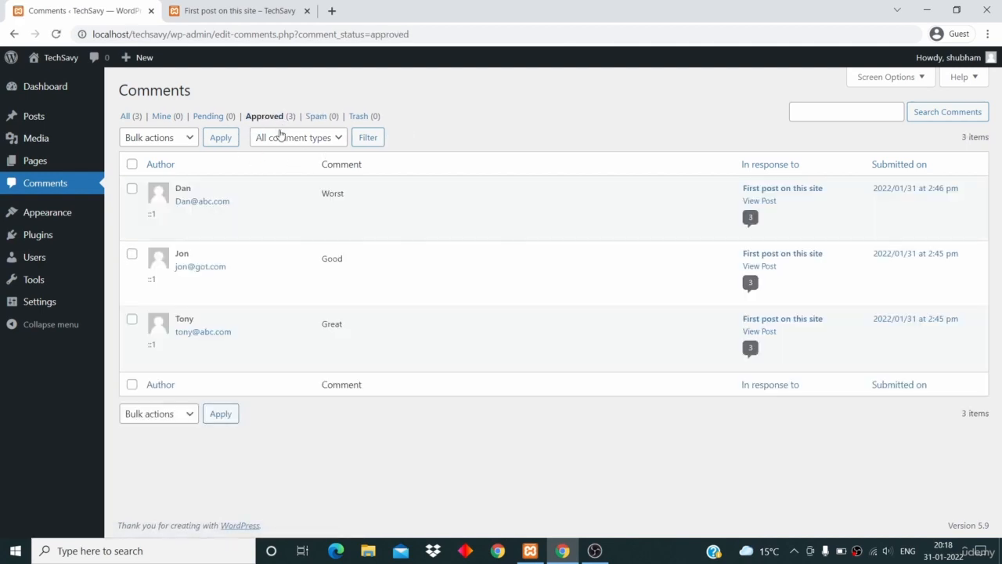
mouse_move(275, 181)
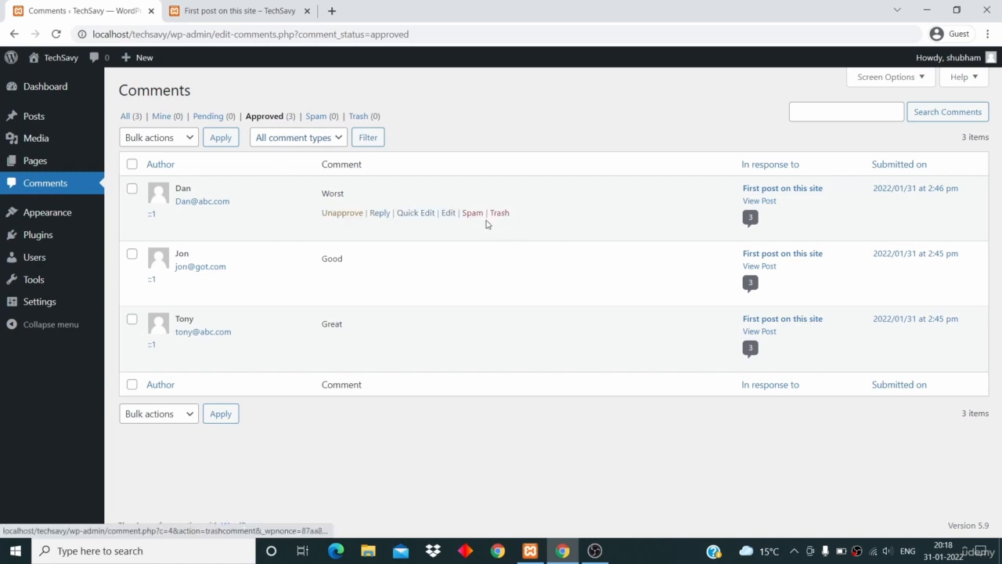
left_click(414, 214)
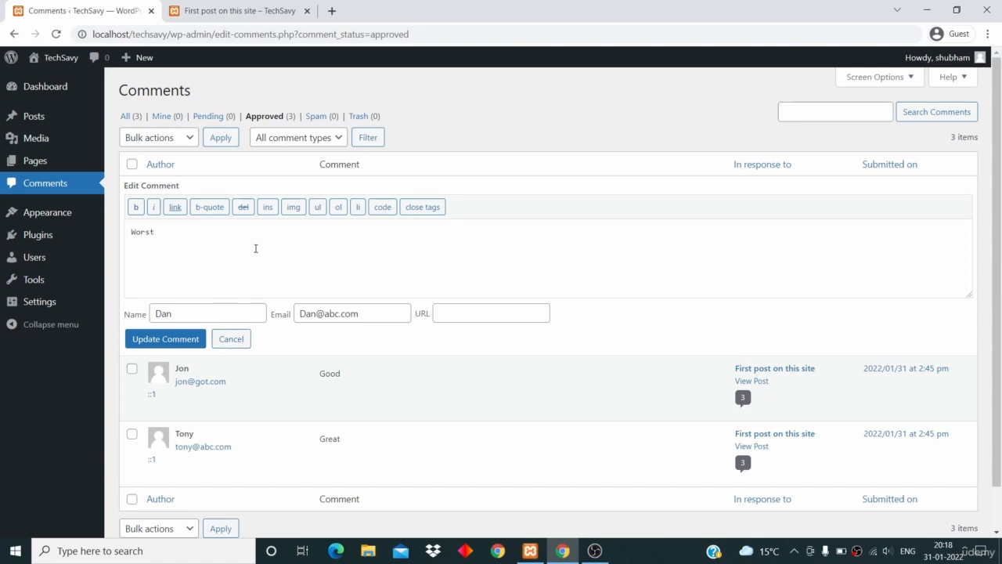
left_click(238, 345)
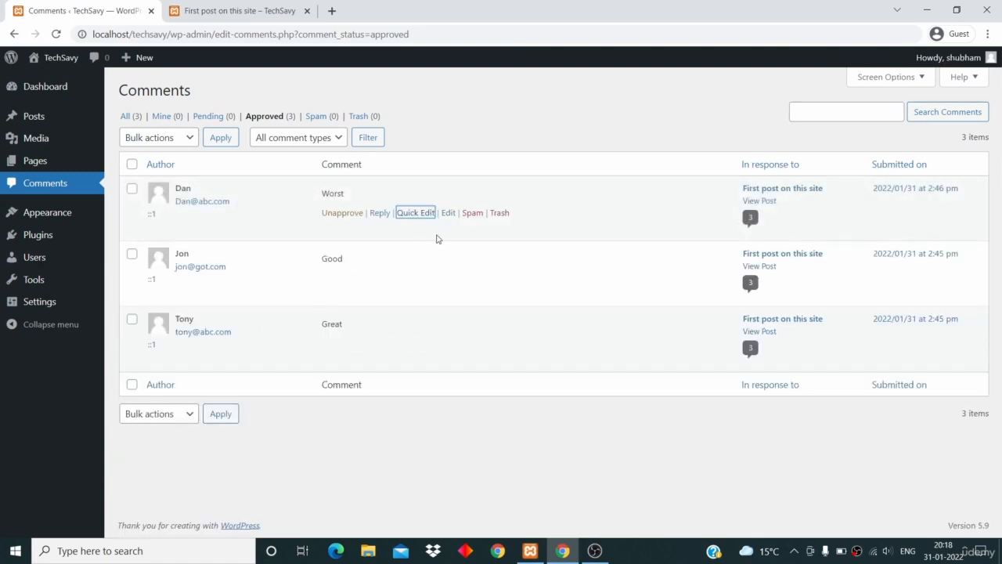
Open the Worst comment's edit page, click into its text, and return to Comments unchanged
left_click(449, 217)
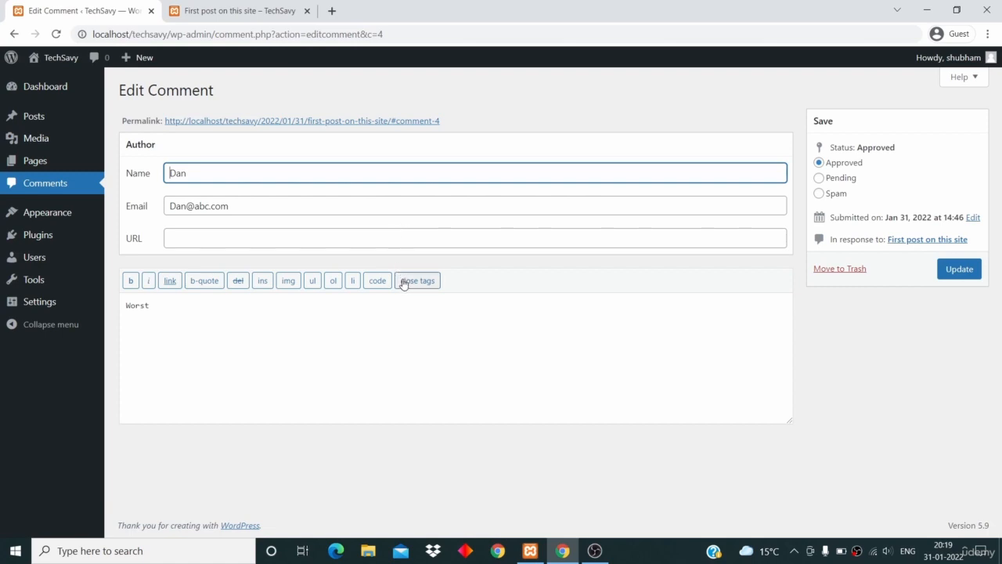
left_click(400, 318)
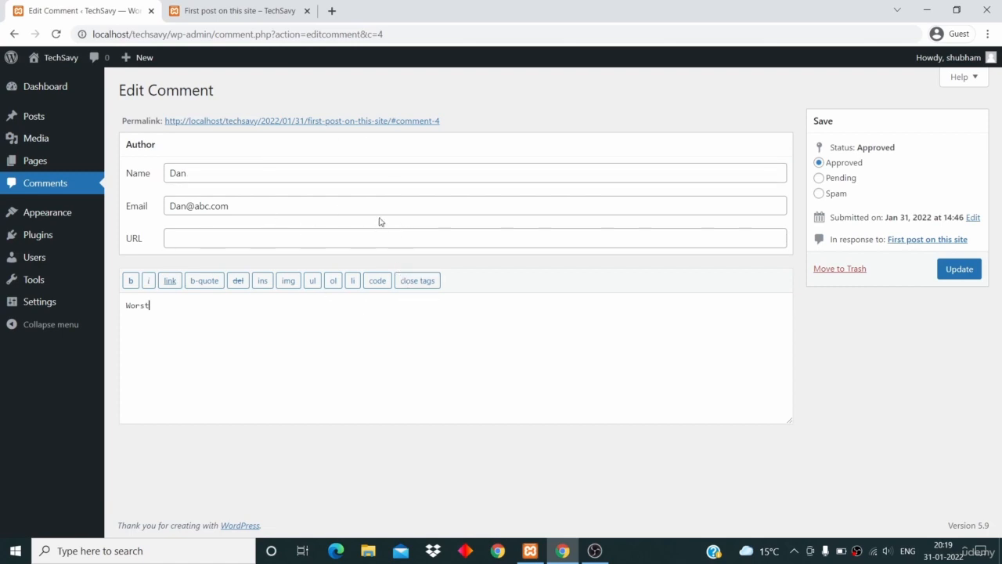
left_click(53, 188)
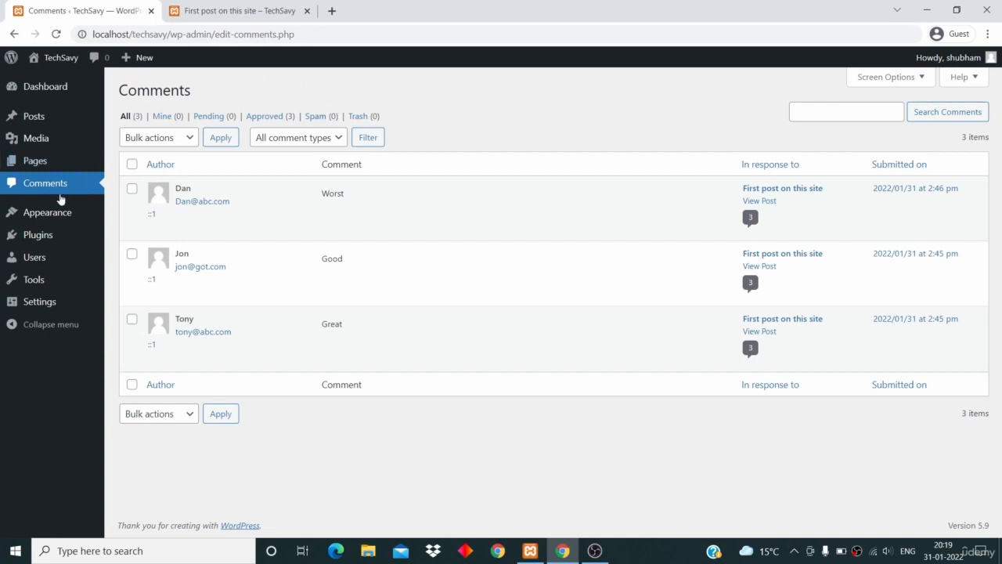
Reply 'Thanks' to the Good comment
mouse_move(253, 213)
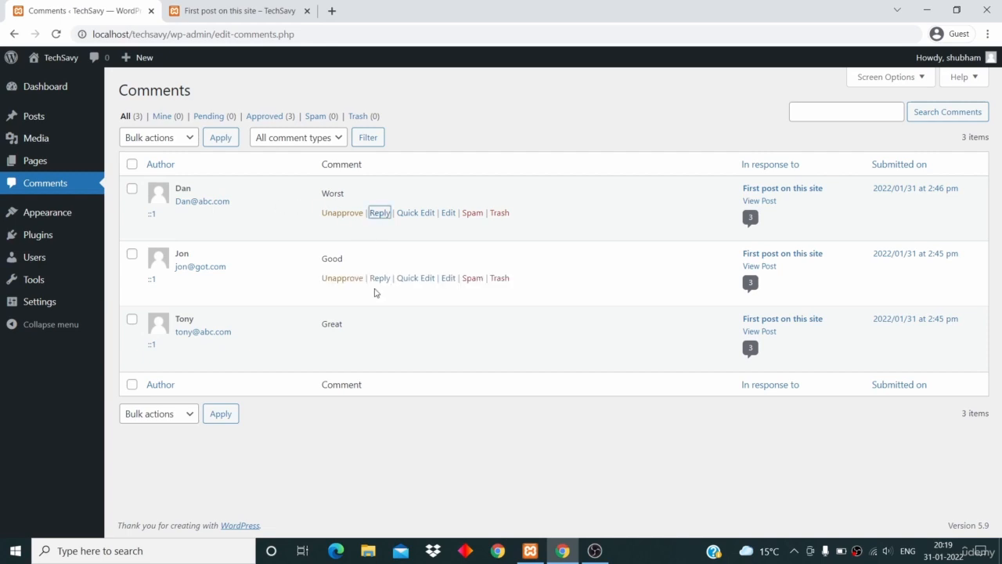
left_click(379, 279)
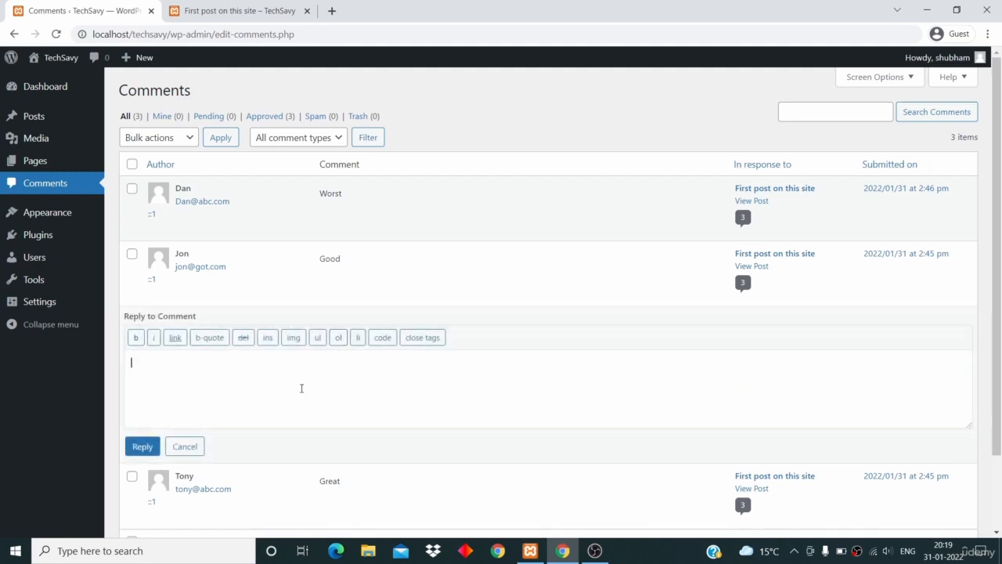
left_click(142, 447)
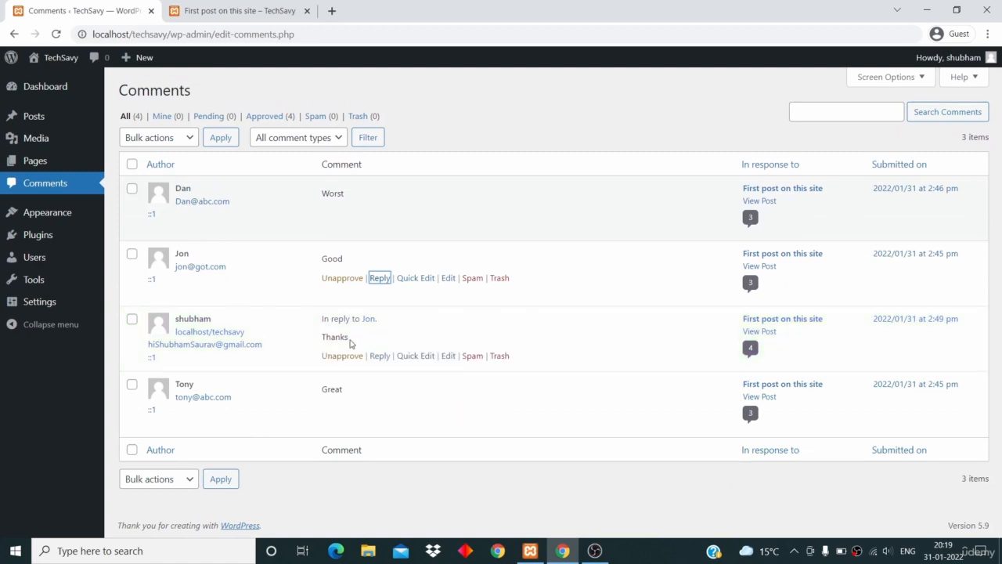
Post the reply 'Thank you' to the Great comment, highlighting the reply notes along the way
left_click_drag(387, 322, 318, 319)
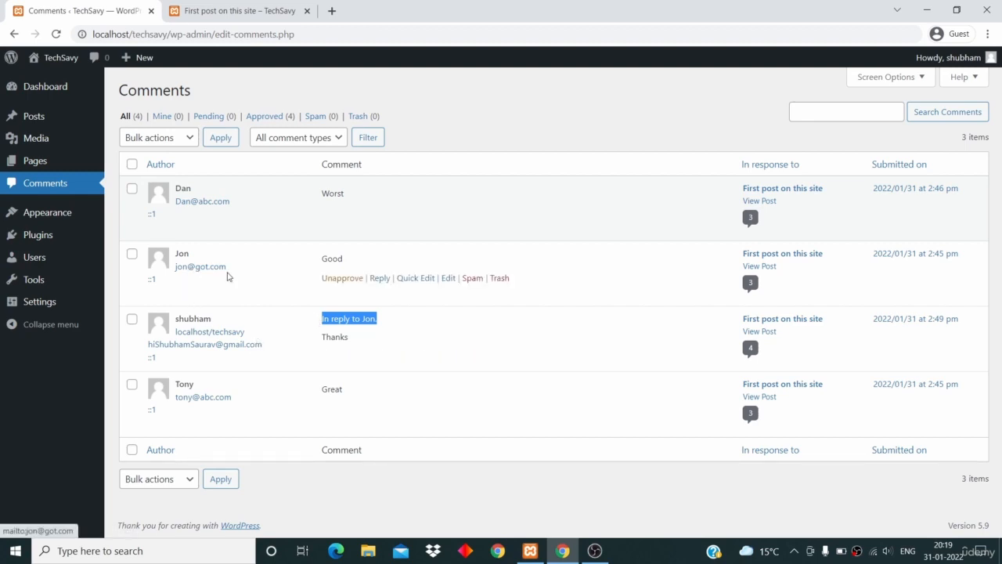
left_click(381, 408)
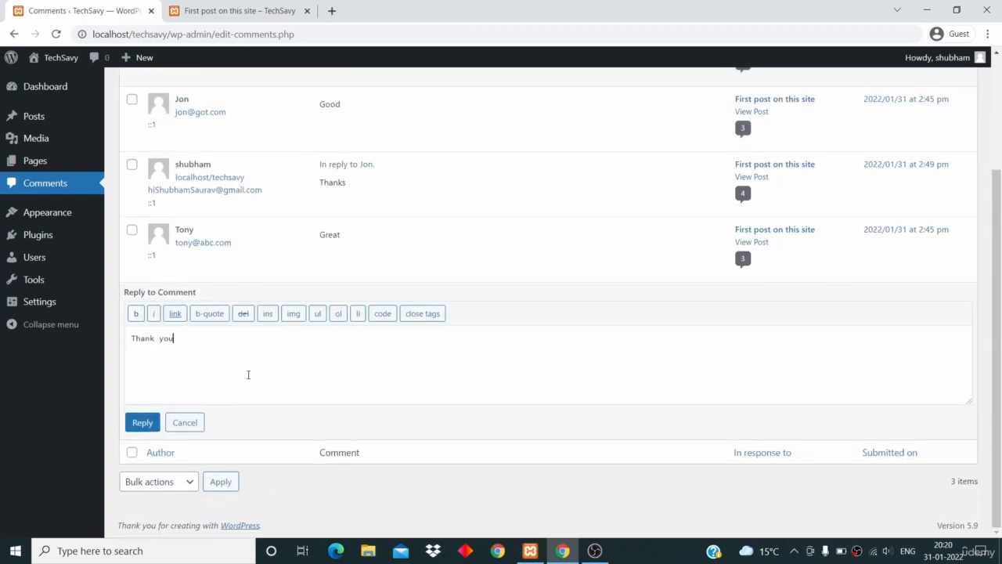
left_click(147, 422)
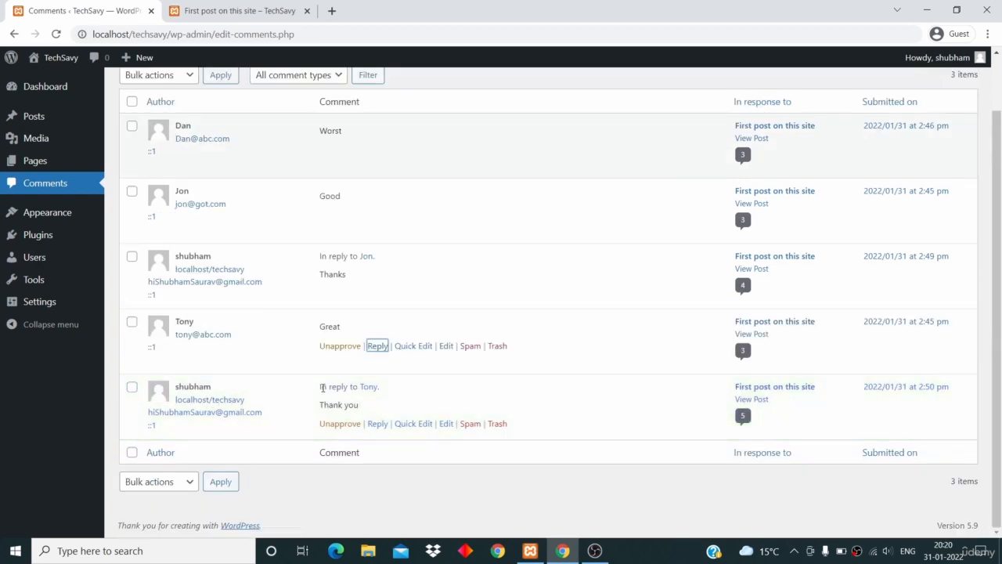
left_click_drag(320, 387, 399, 389)
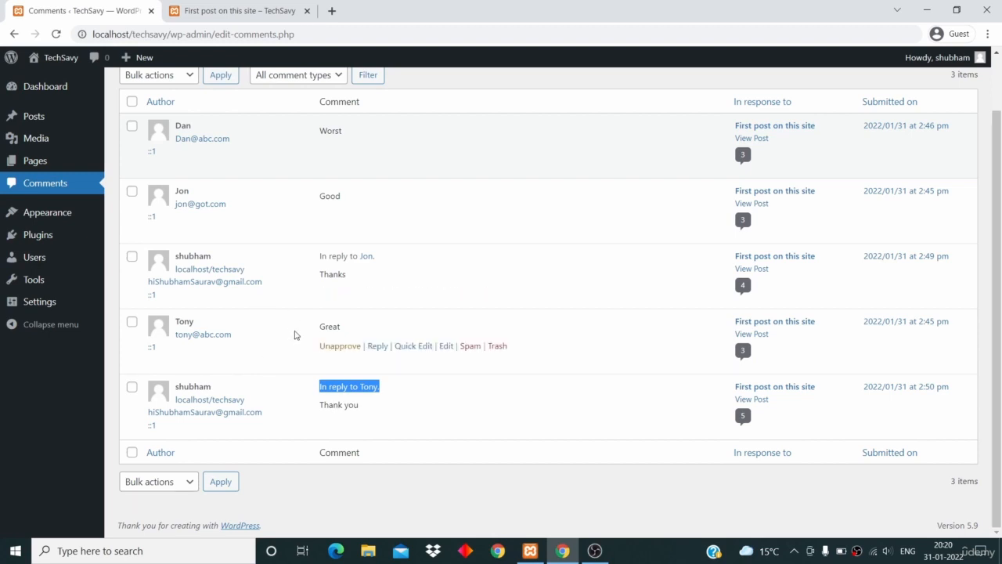
left_click(473, 480)
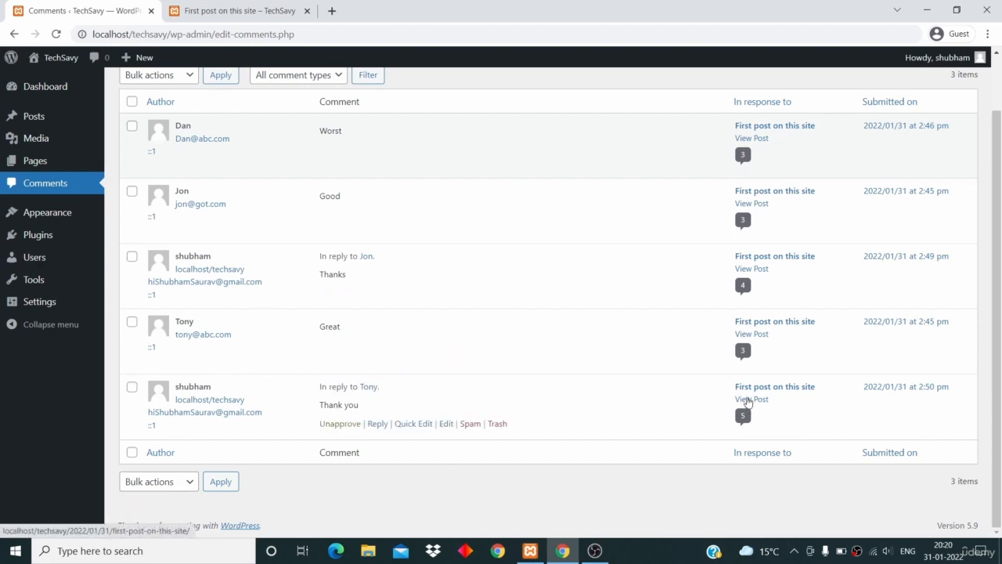
Reload the published post to see the 'Thank you' and 'Thanks' replies, then return to the Comments list
left_click(238, 10)
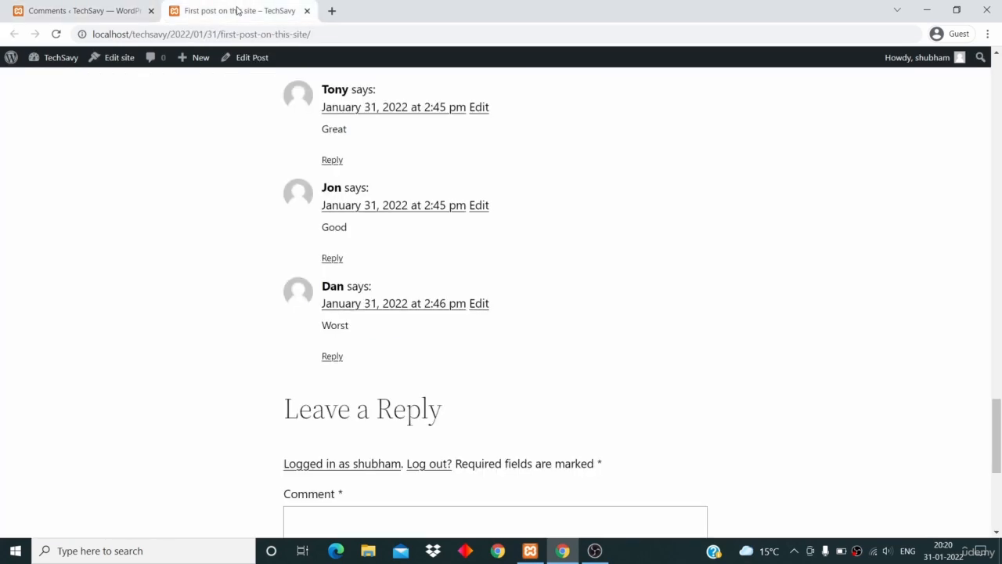
left_click(55, 34)
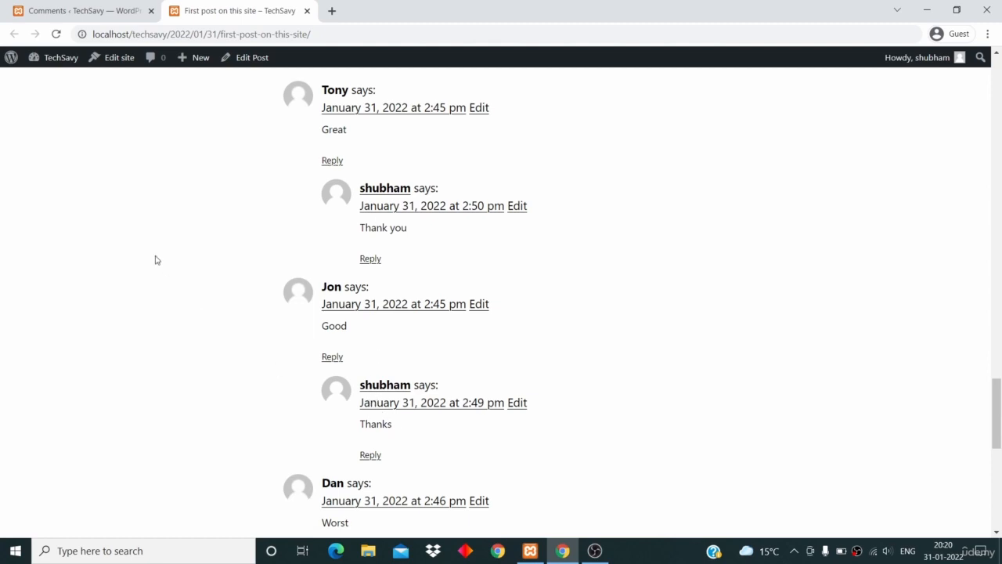
left_click(61, 13)
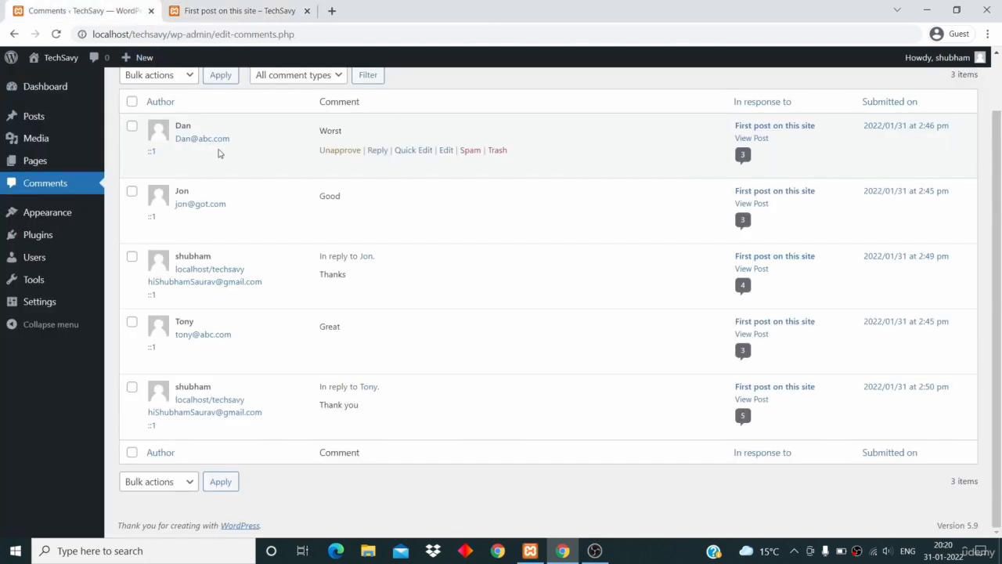
Tick the Worst and Good comments and look over the bulk actions without applying one
scroll(219, 154, "up", 2)
scroll(350, 129, "down", 1)
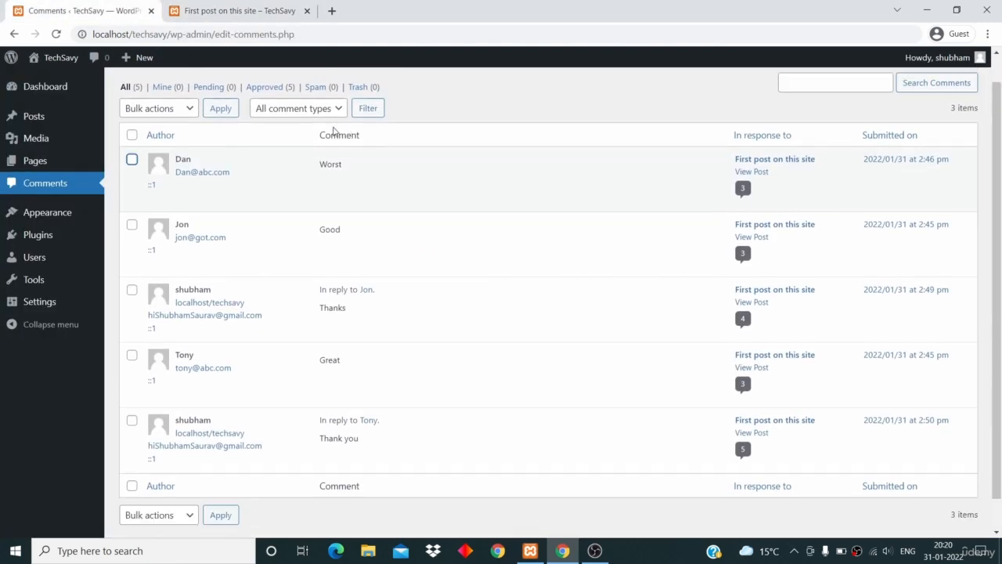
left_click(131, 161)
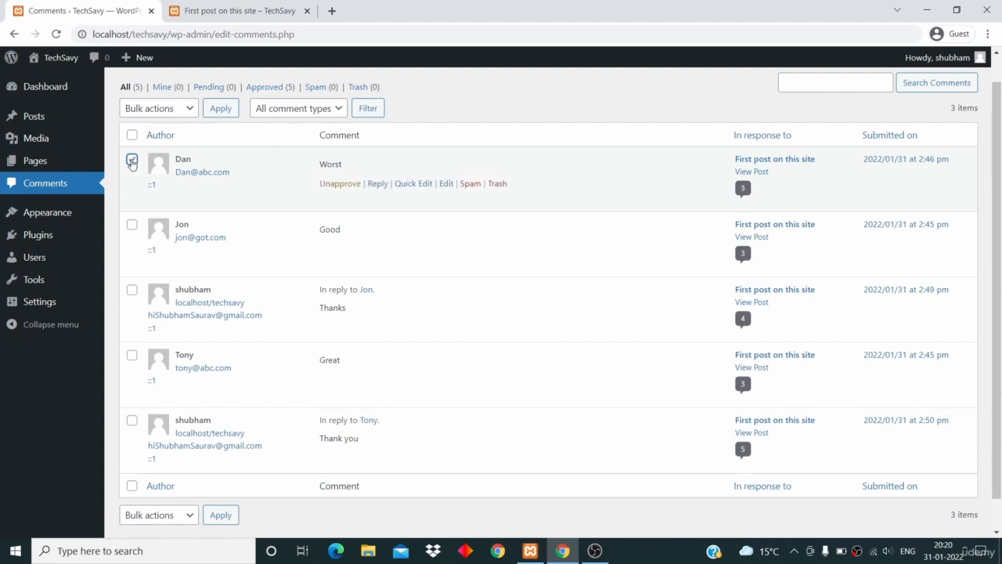
left_click(131, 225)
left_click(163, 111)
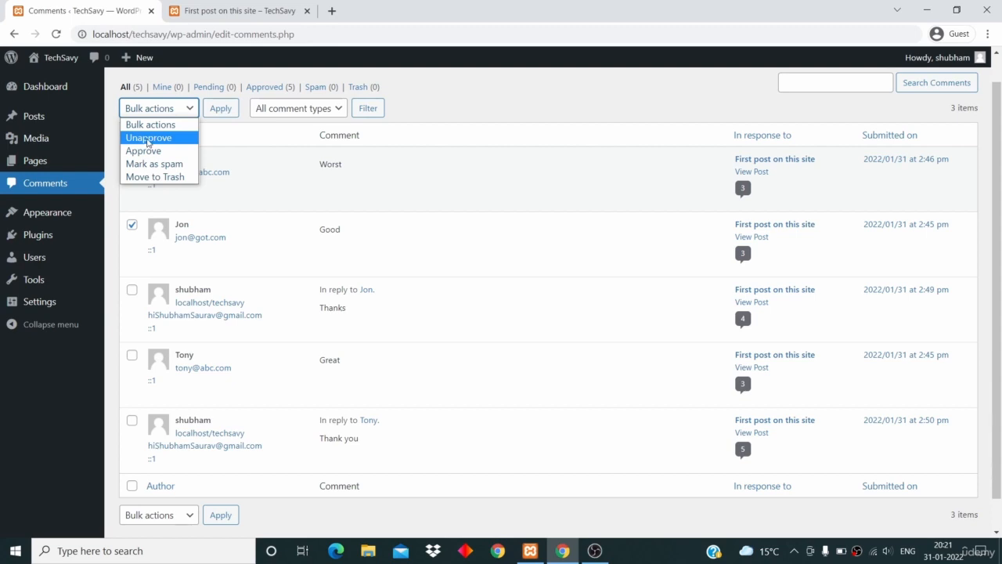
left_click(449, 82)
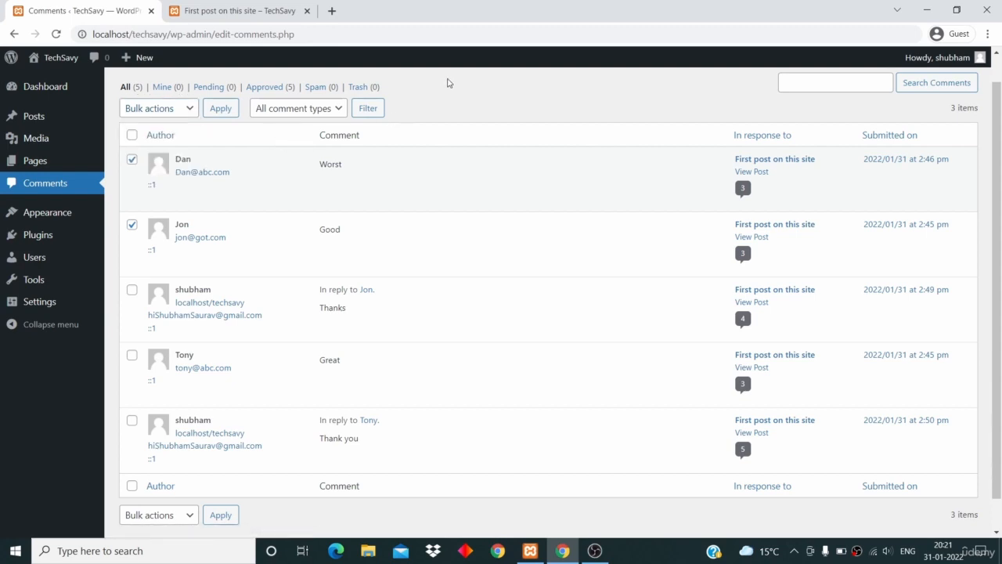
Select all five comments and apply Unapprove as the bulk action
left_click(133, 136)
left_click(165, 110)
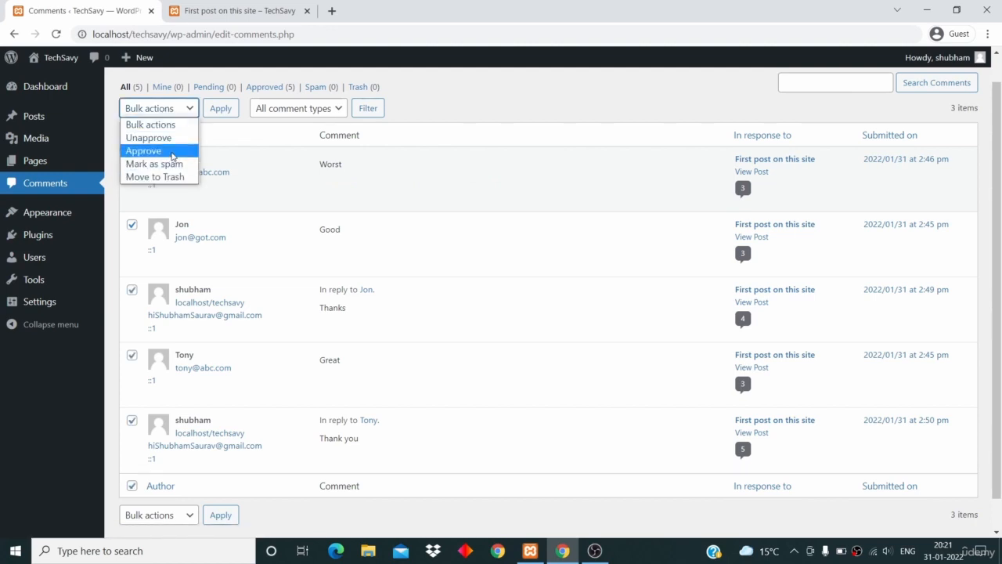
left_click(173, 154)
left_click(183, 112)
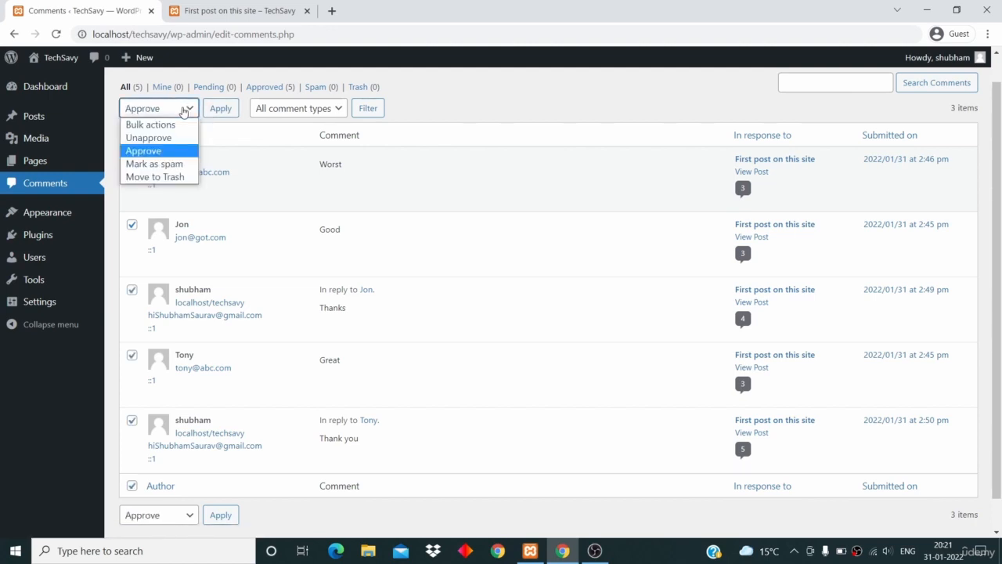
left_click(153, 137)
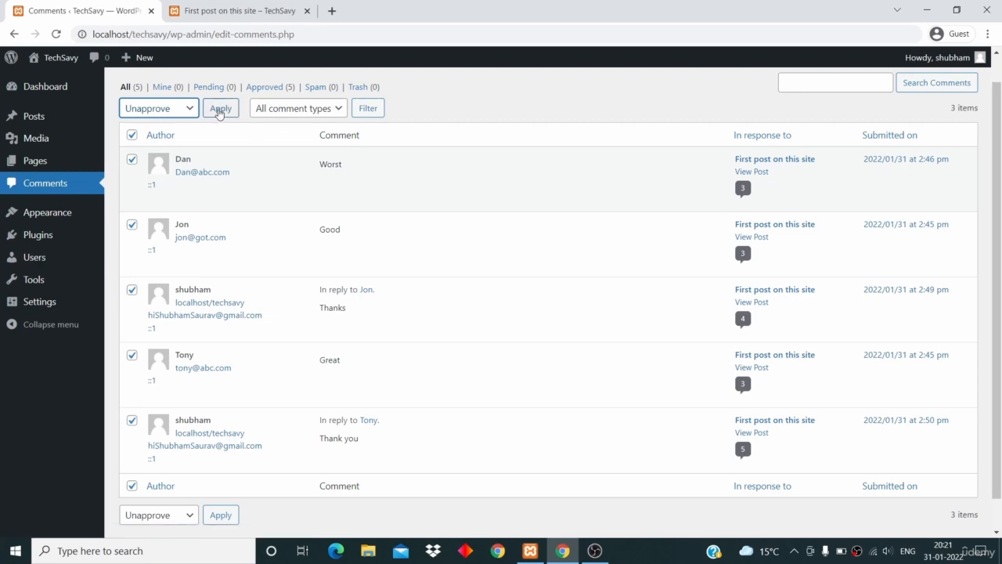
left_click(220, 108)
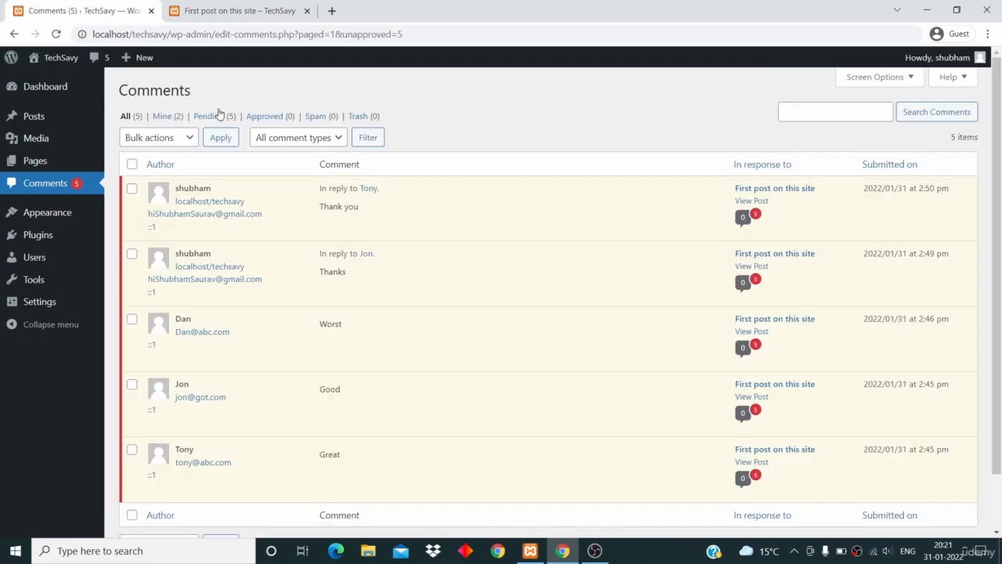
left_click(221, 11)
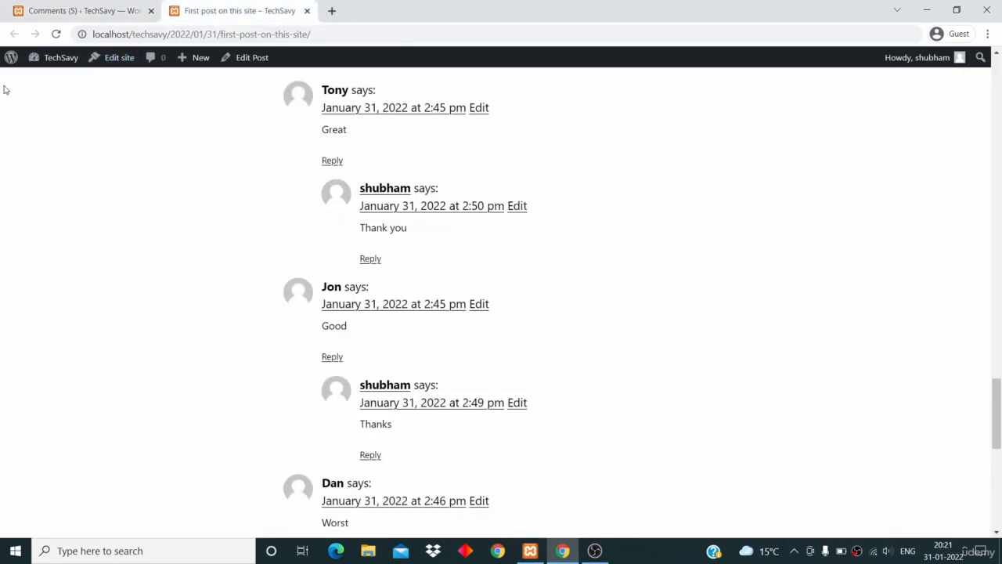
left_click(57, 33)
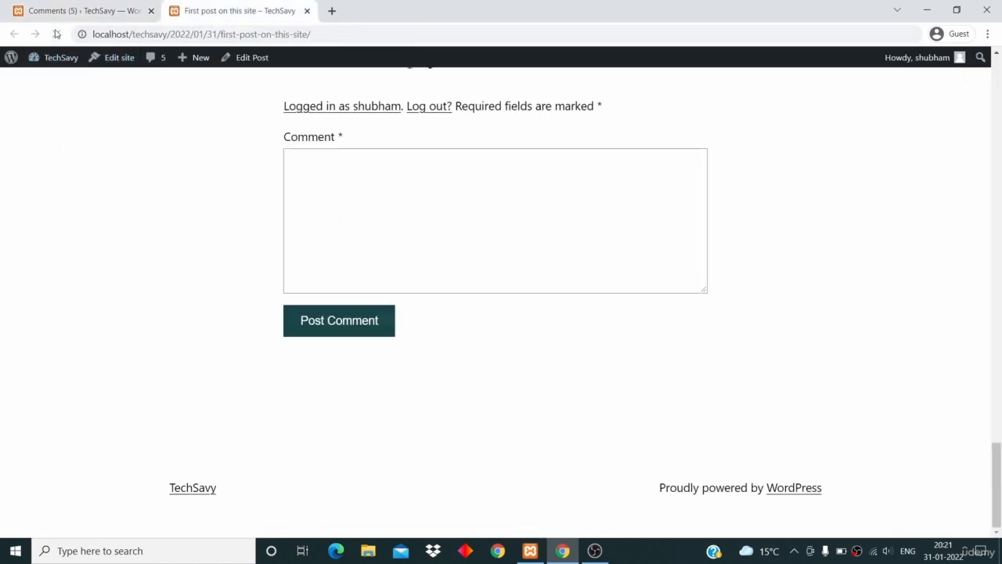
scroll(138, 253, "up", 2)
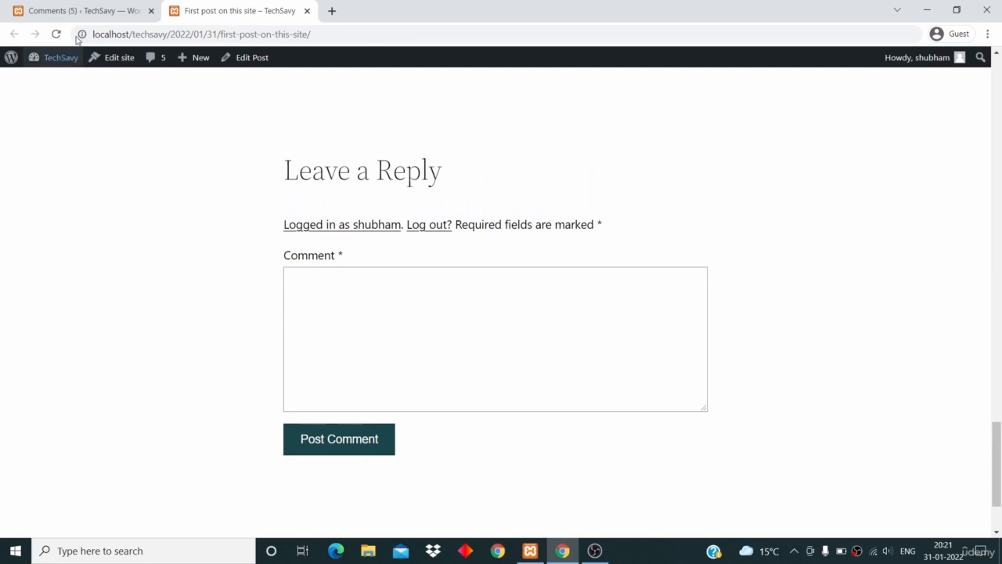
left_click(69, 11)
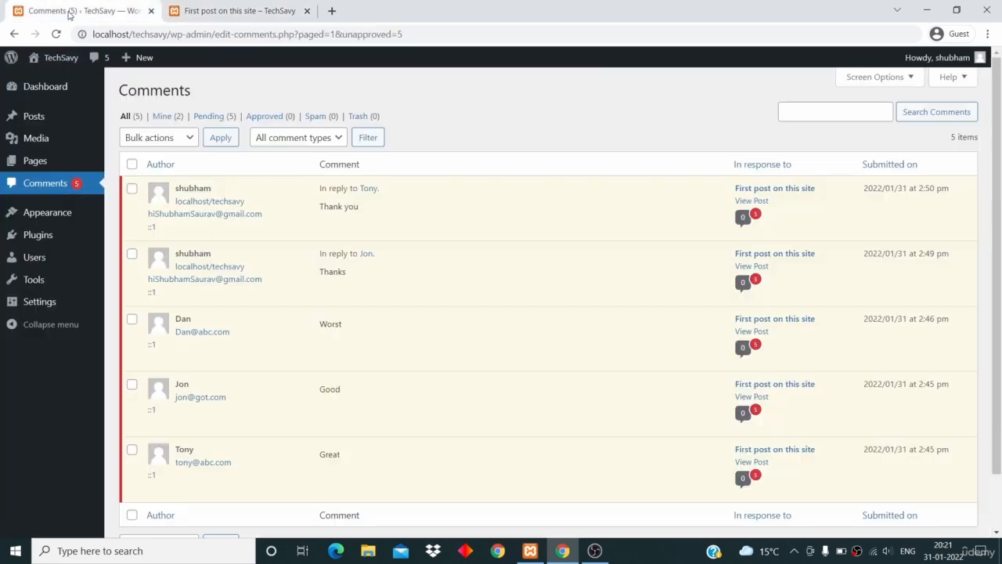
Select all five pending comments and apply the Approve bulk action
left_click(132, 164)
left_click(166, 142)
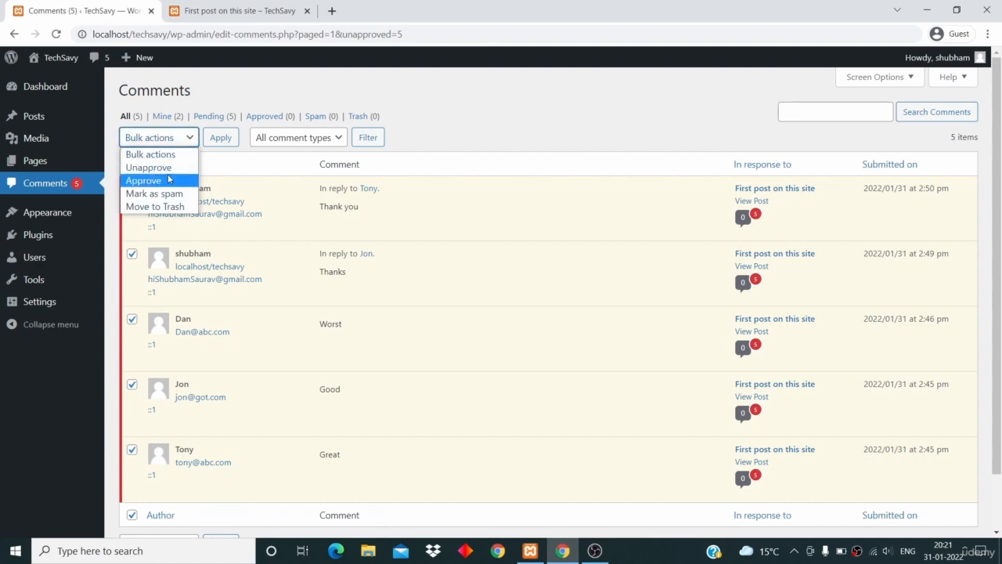
left_click(144, 180)
left_click(220, 138)
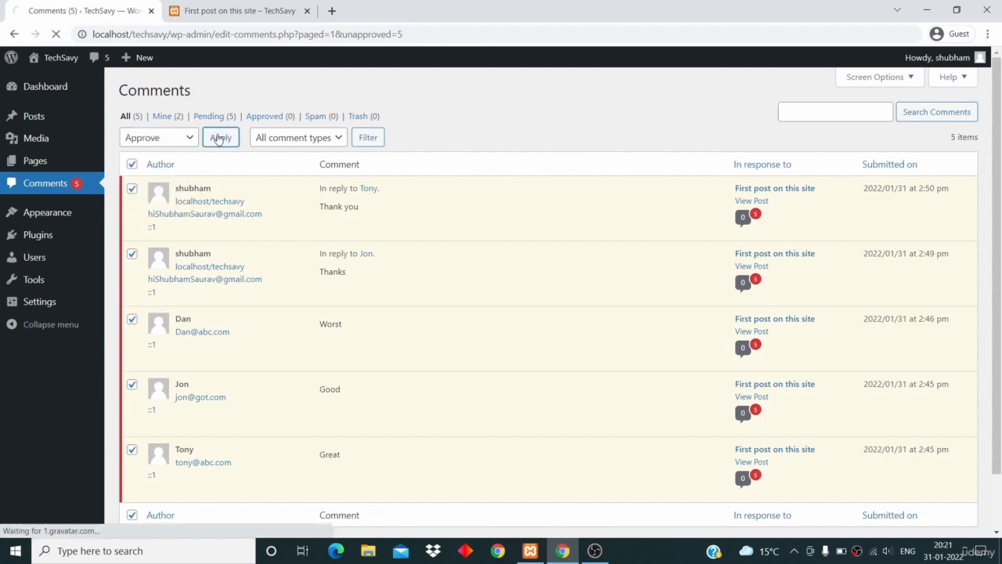
Filter the list to show the Approved (5) comments
scroll(217, 280, "down", 2)
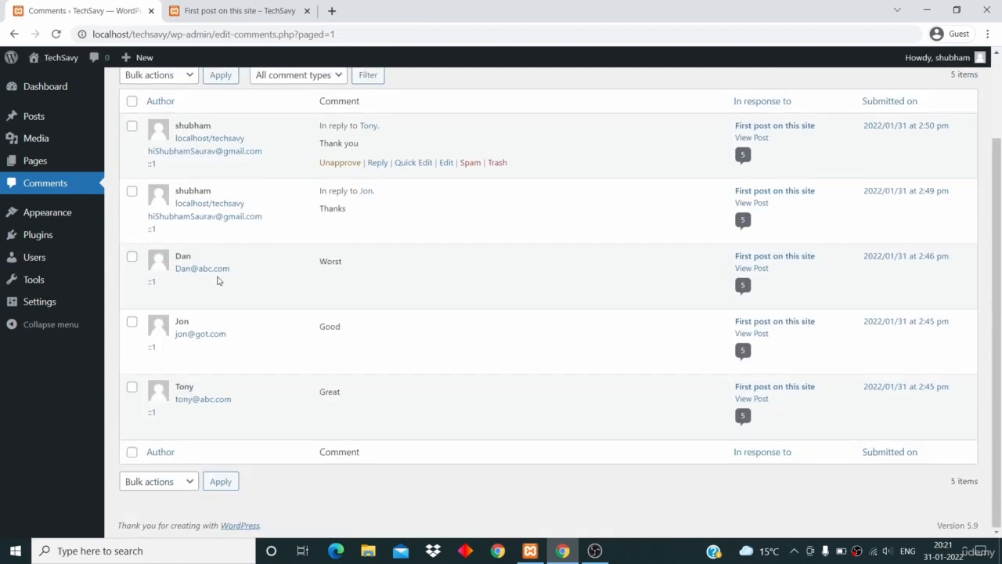
scroll(218, 281, "up", 2)
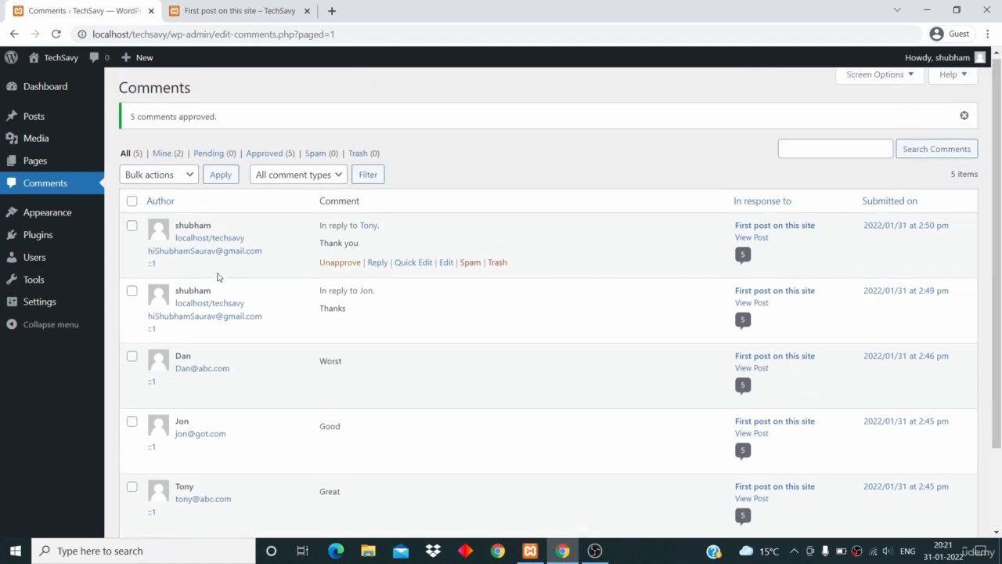
left_click(270, 155)
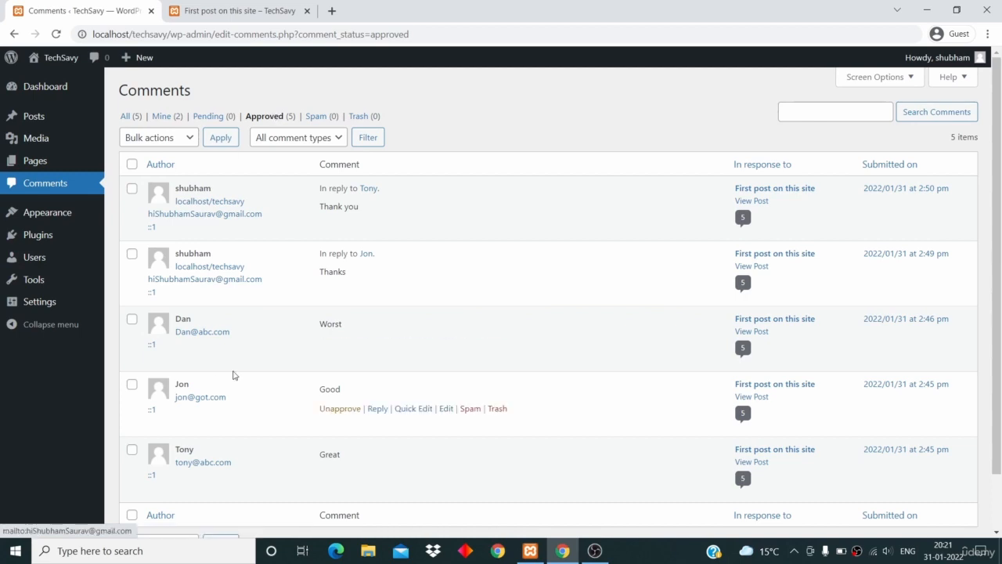
In the All view, unapprove the 'Thank you' reply, then check the Approved filter
left_click(126, 117)
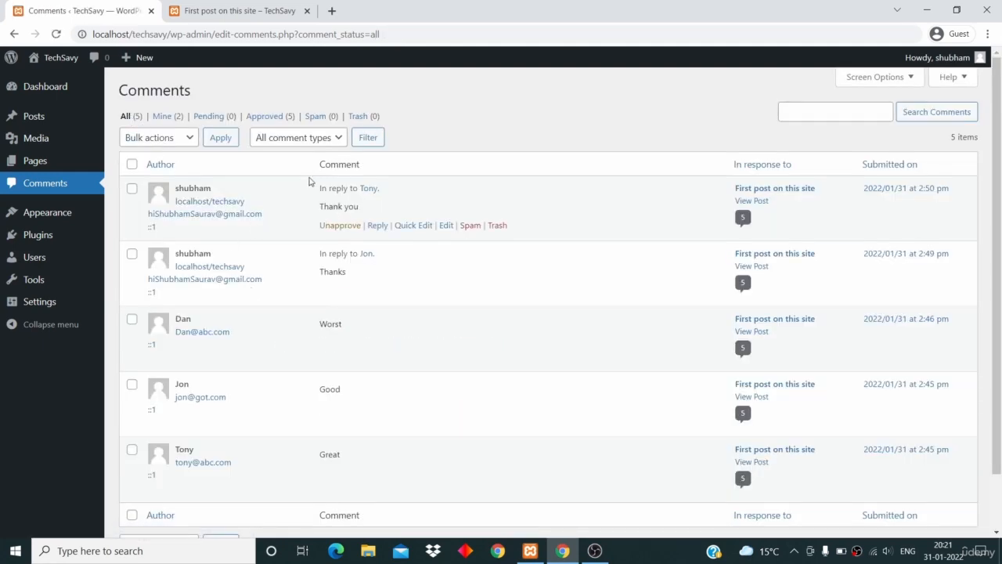
left_click(335, 227)
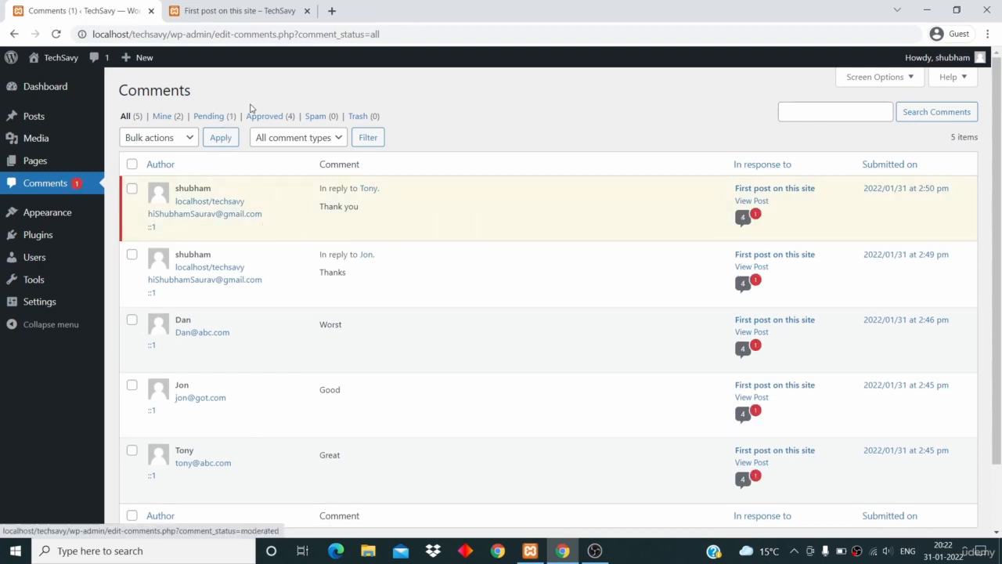
left_click(273, 118)
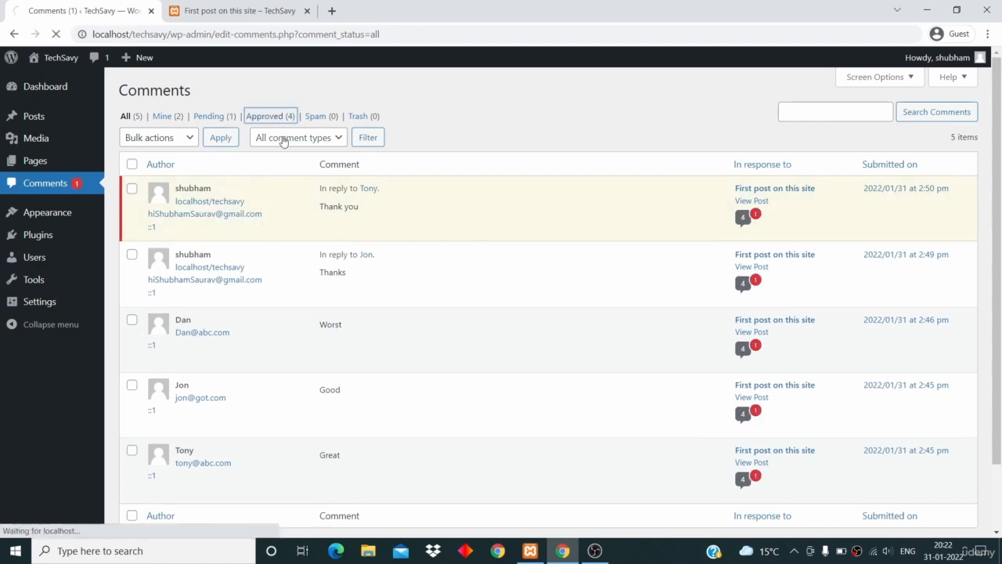
left_click(129, 116)
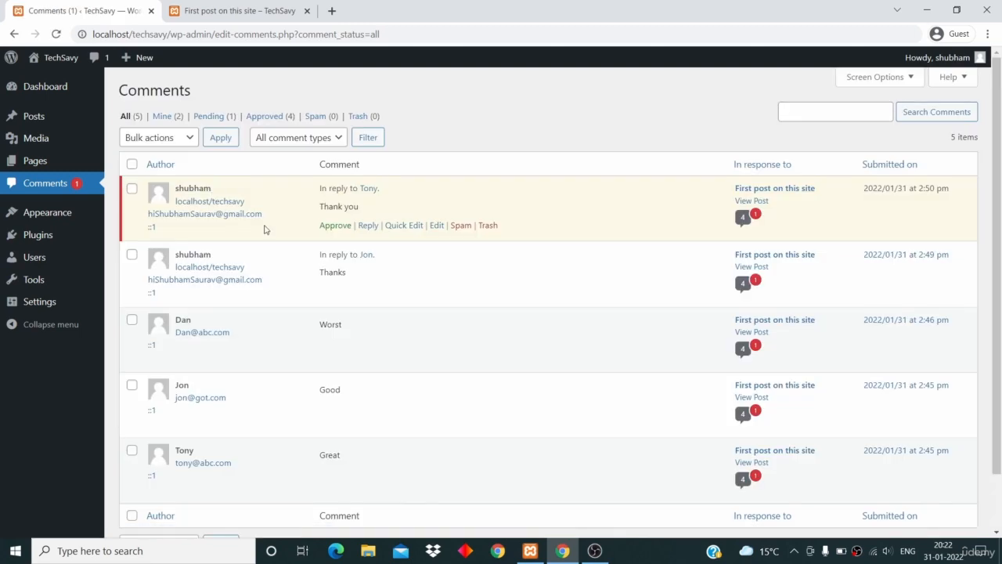
Check the Mine filter, return to All, and approve the 'Thank you' reply again
left_click(163, 116)
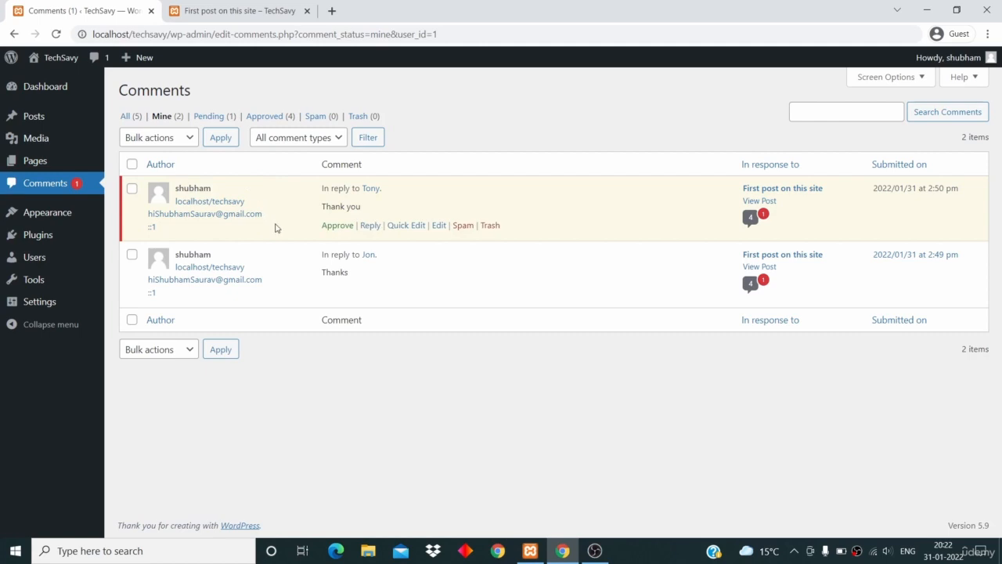
left_click(129, 116)
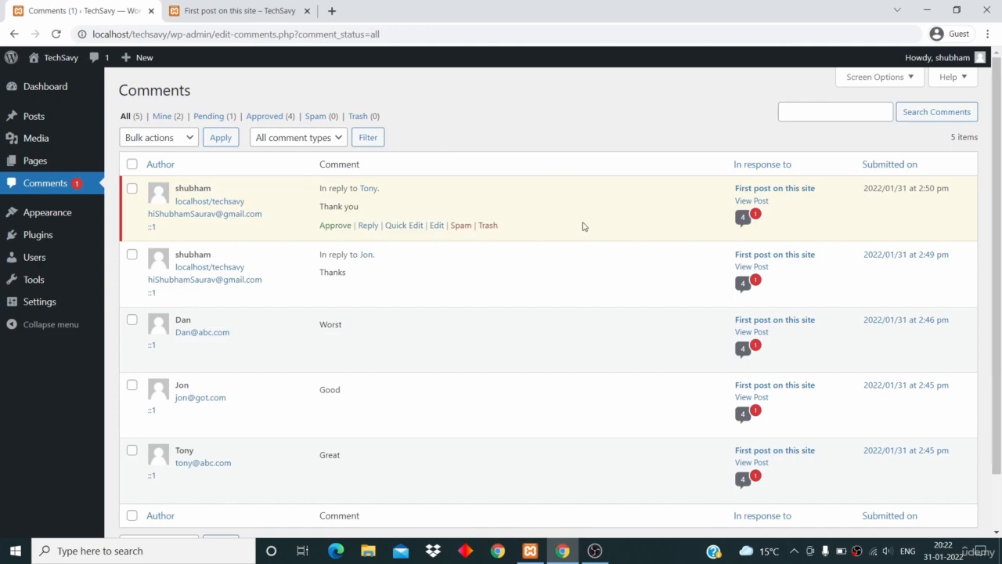
left_click(335, 226)
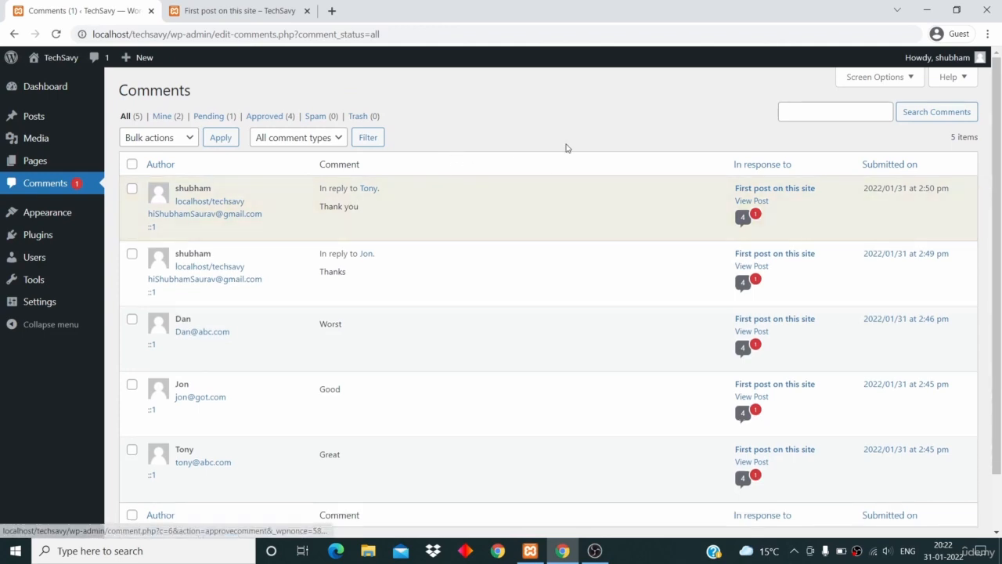
scroll(566, 148, "down", 2)
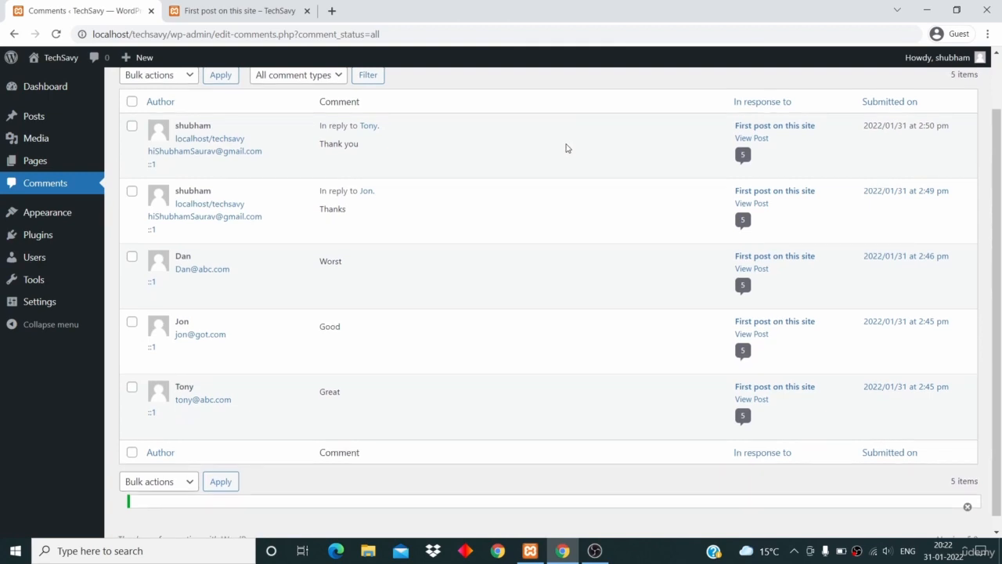